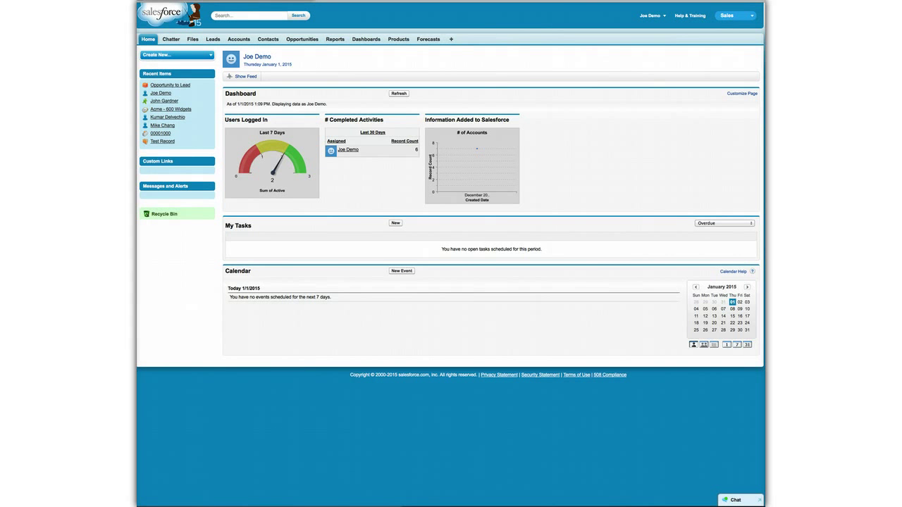
Step: Switch from the Sales app to the Workflow app
click(279, 38)
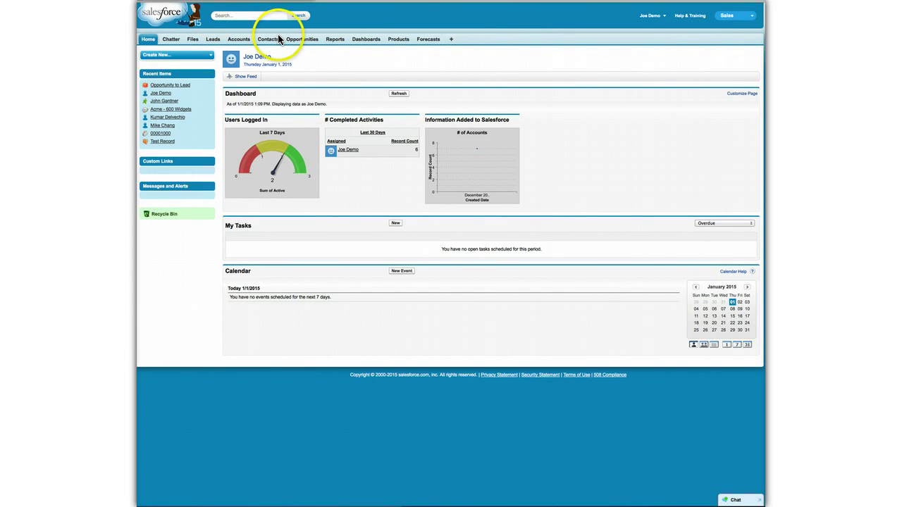
click(746, 19)
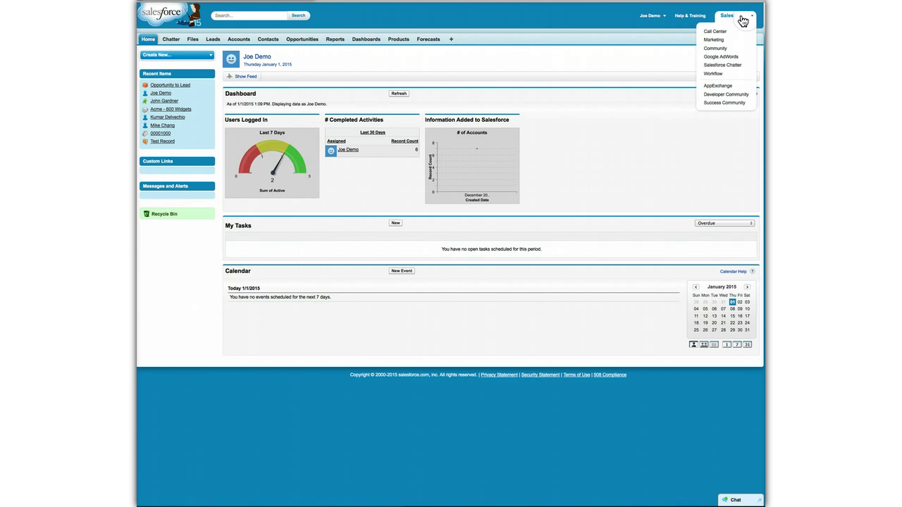
click(713, 74)
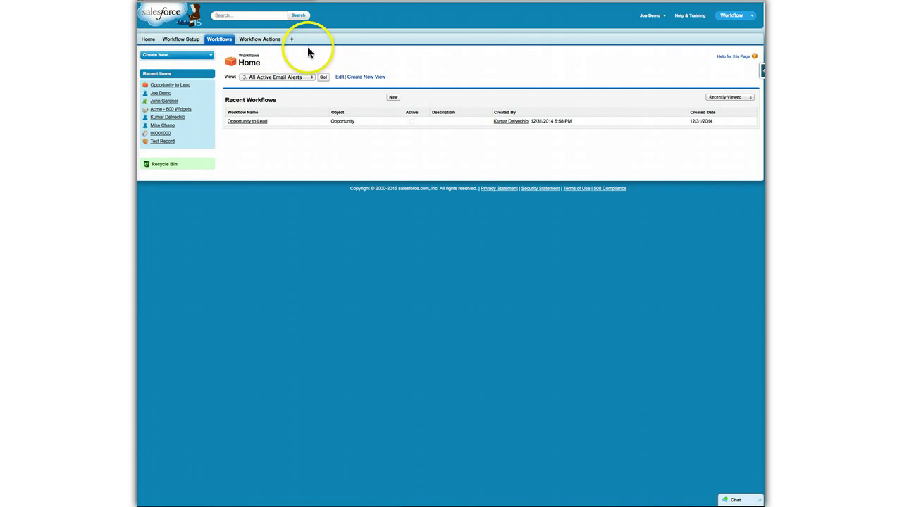
Step: Examine the Workflow app's record creation options, setup page, workflow list views and the list of all workflow actions
click(207, 57)
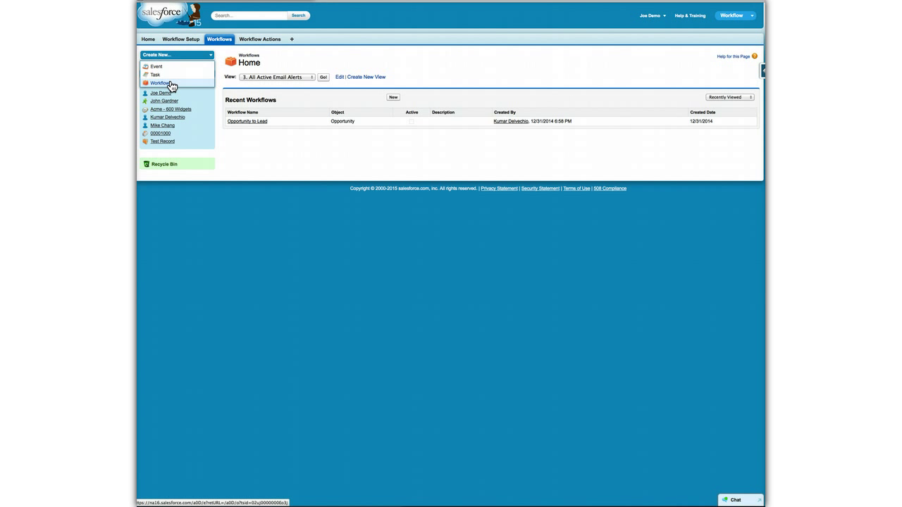
click(181, 38)
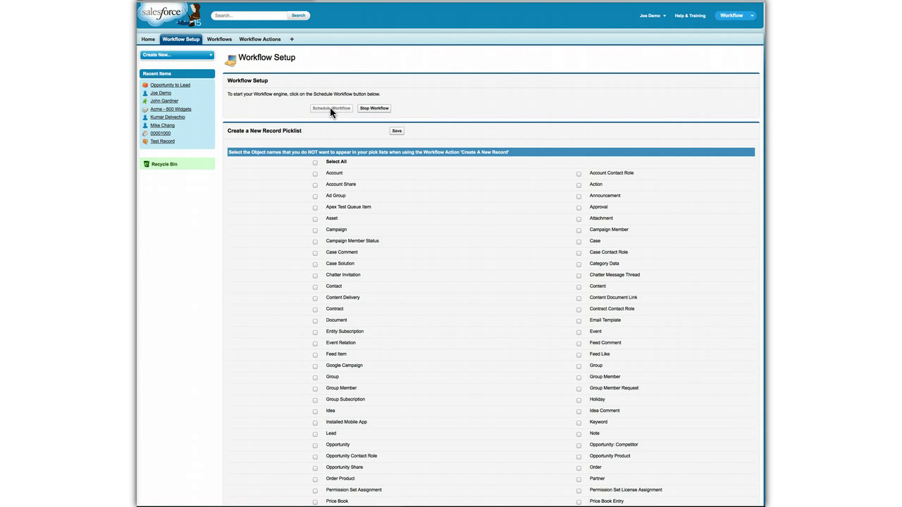
click(216, 41)
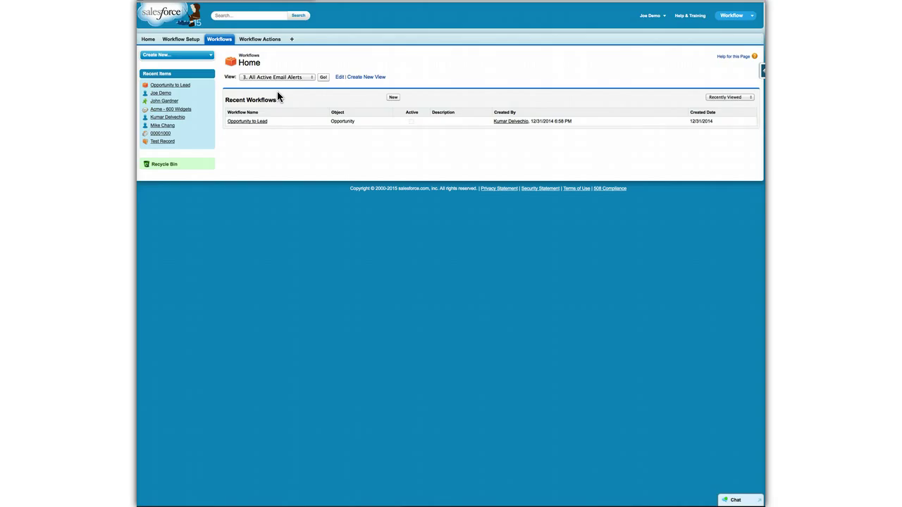
click(281, 77)
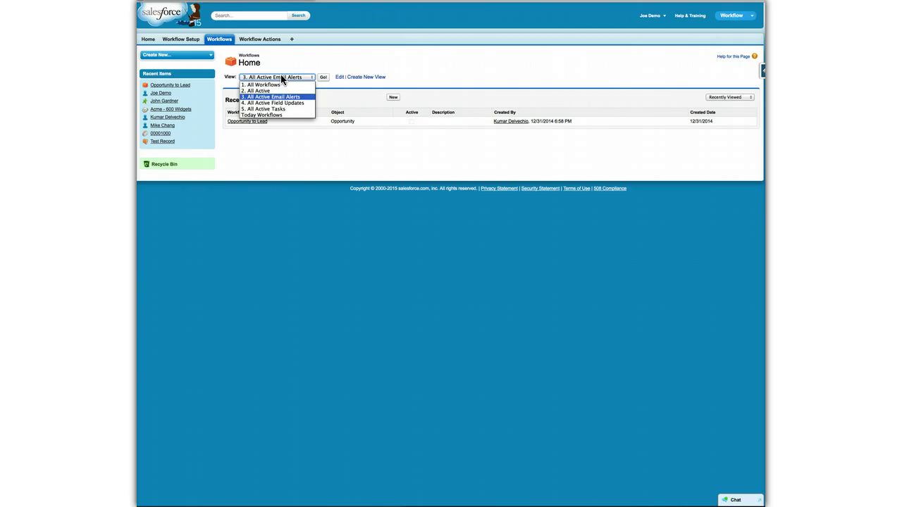
click(281, 74)
click(281, 75)
click(341, 82)
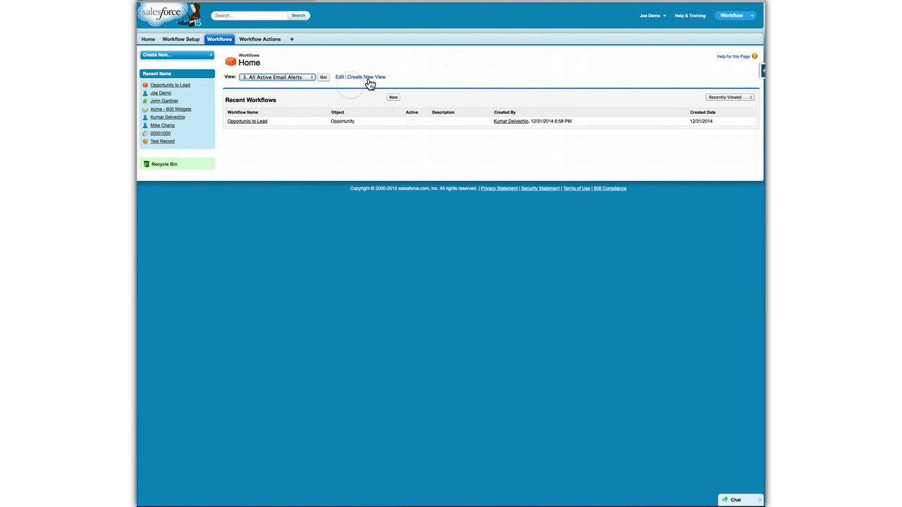
click(259, 43)
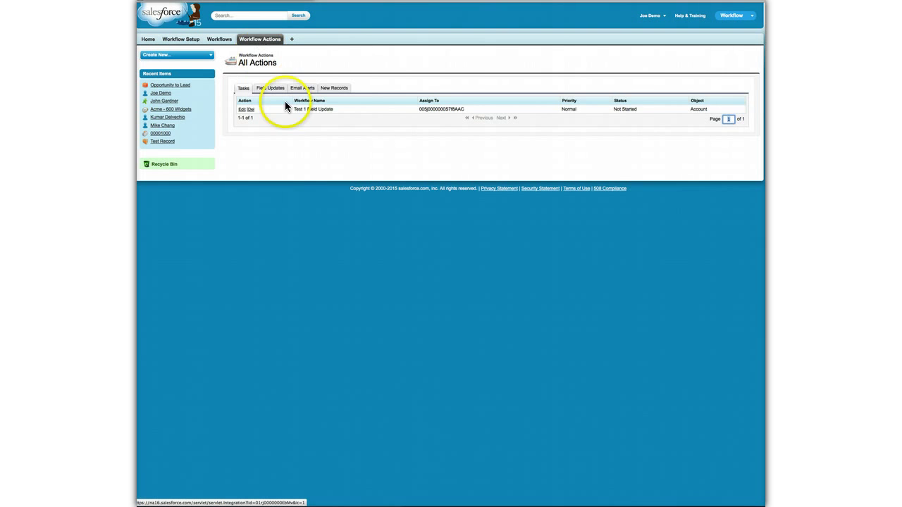
click(243, 90)
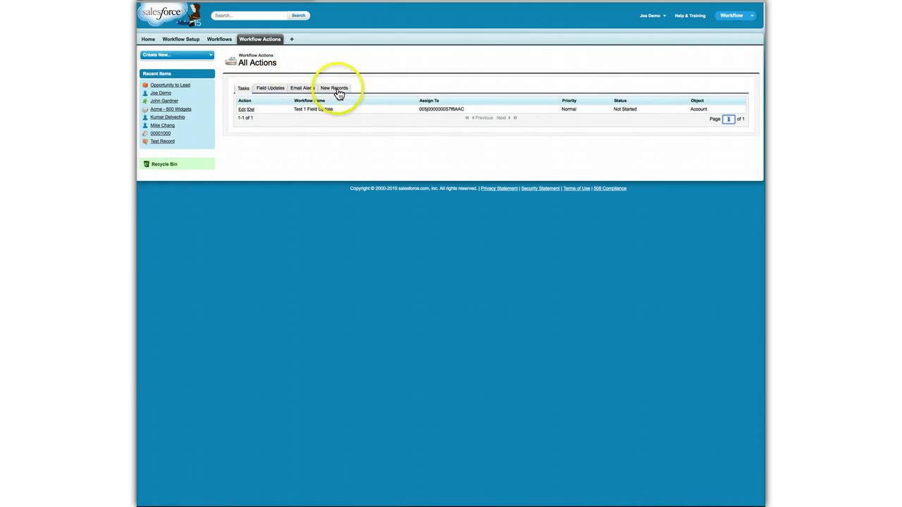
Step: Start a new workflow rule on the Opportunity object and continue to its configuration
click(219, 41)
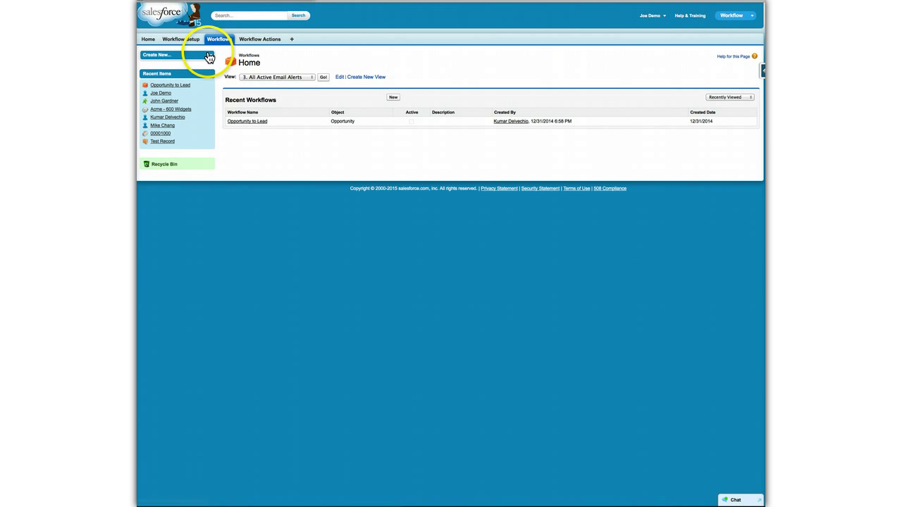
click(207, 56)
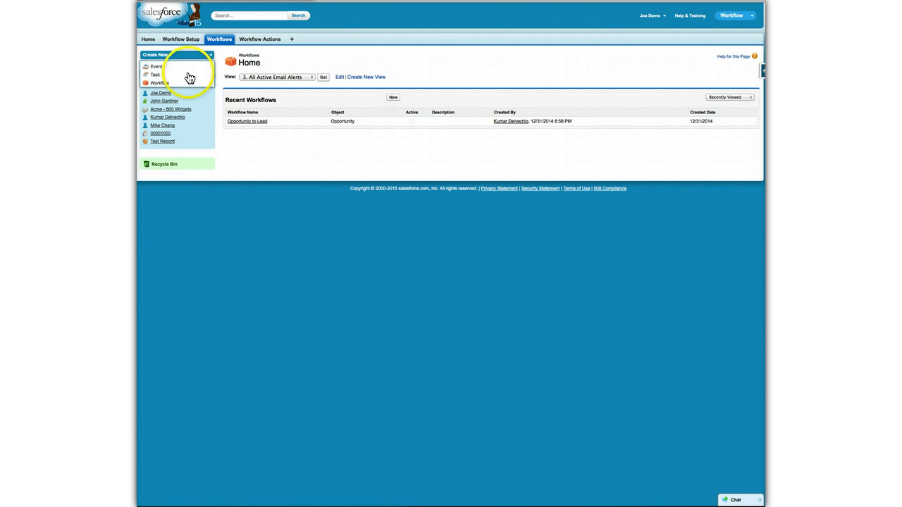
click(394, 97)
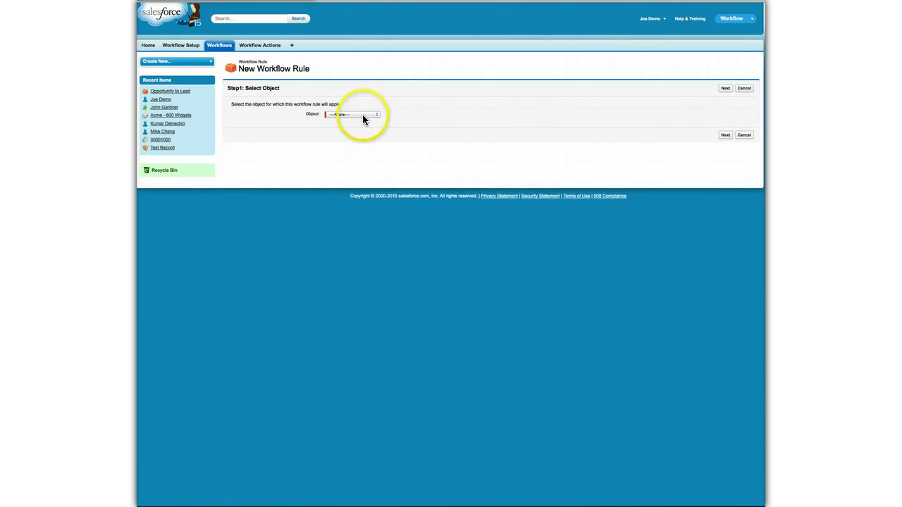
click(363, 116)
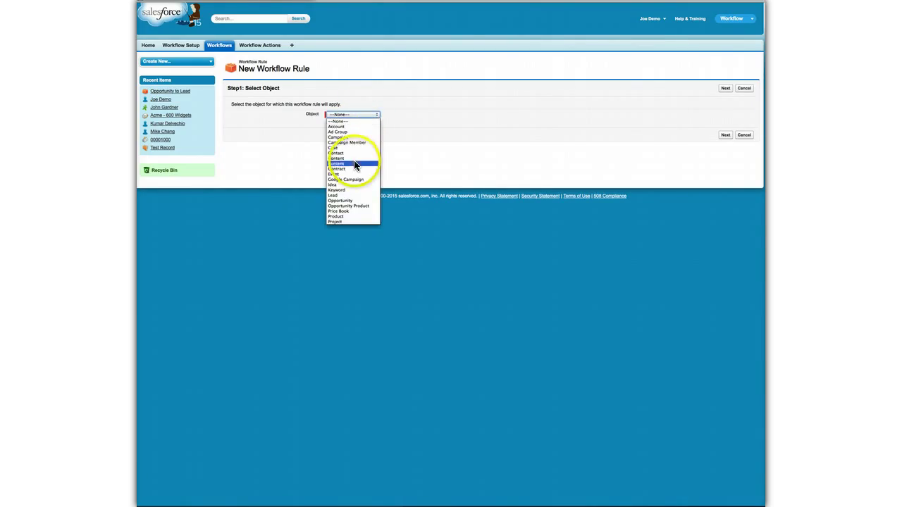
click(353, 201)
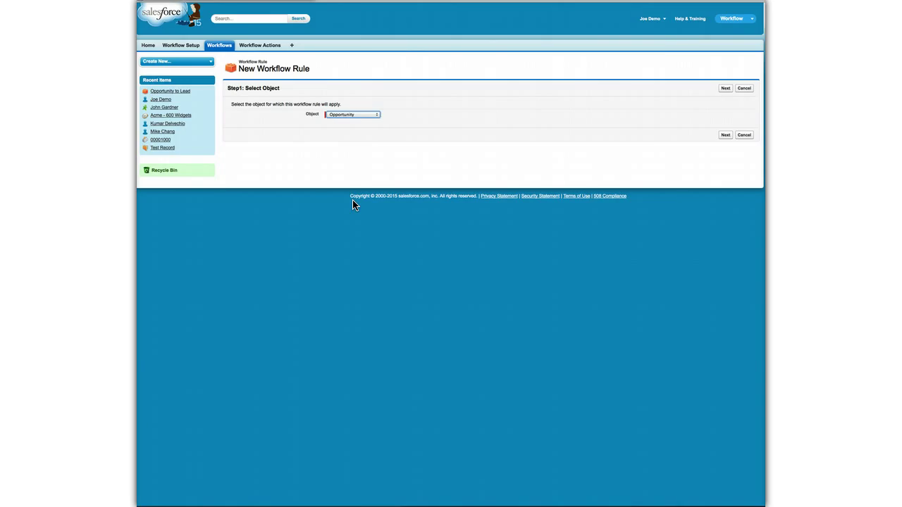
click(724, 135)
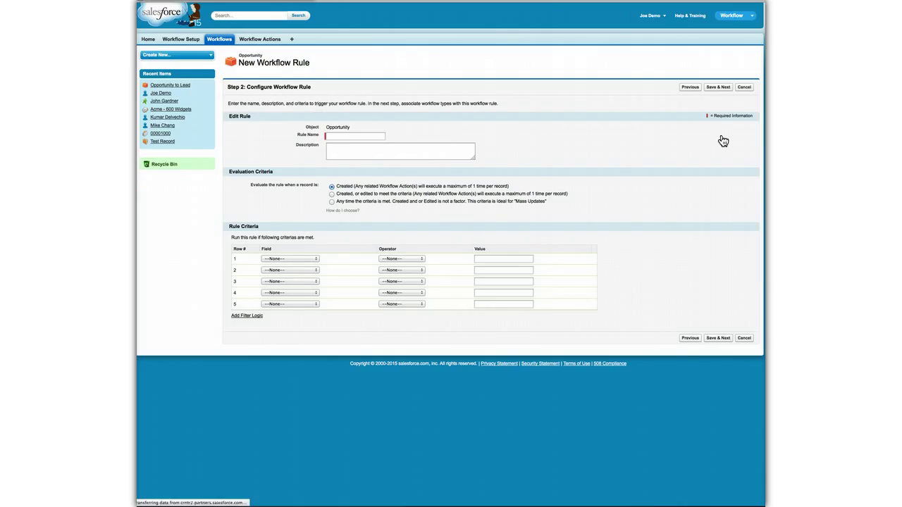
Step: Name the rule Closed New Deals and have it evaluated when a record is created, or edited to meet the criteria
click(445, 145)
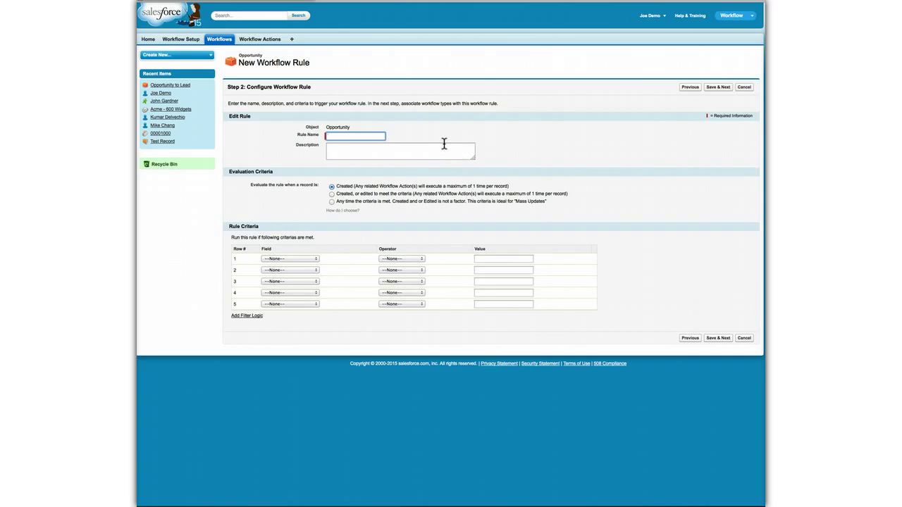
text(losed A w Deals)
click(528, 204)
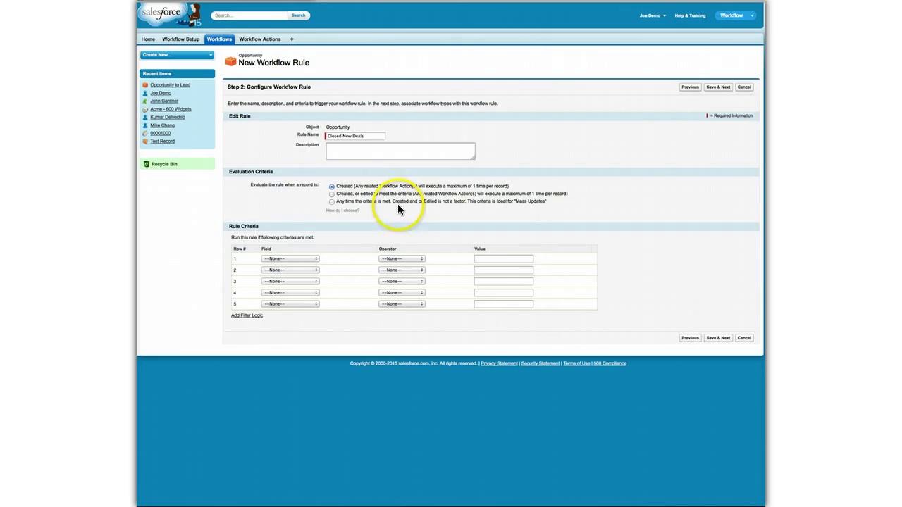
click(331, 195)
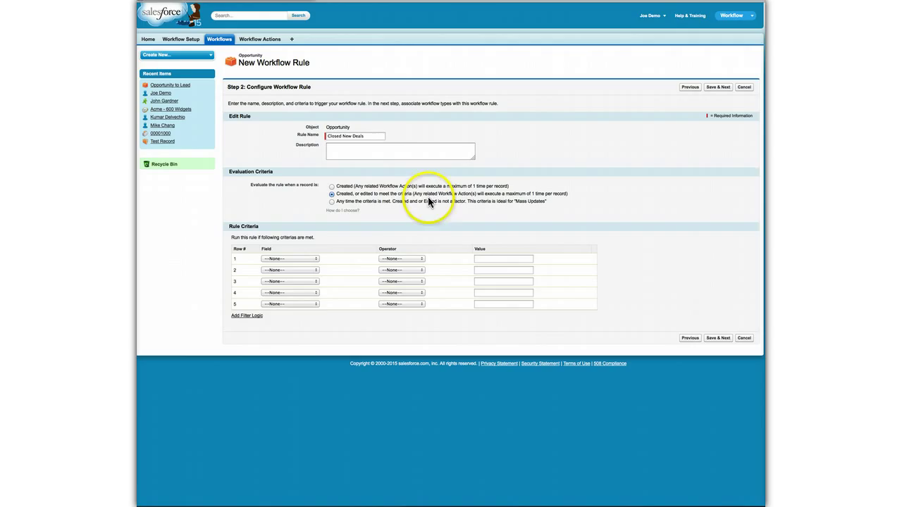
Step: Set the first rule criterion to Stage equals Closed Won
click(306, 259)
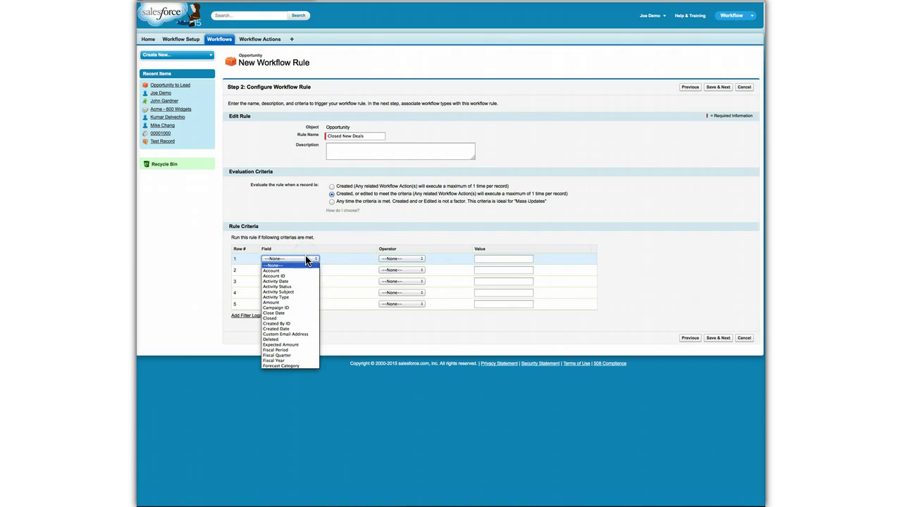
text(Stage)
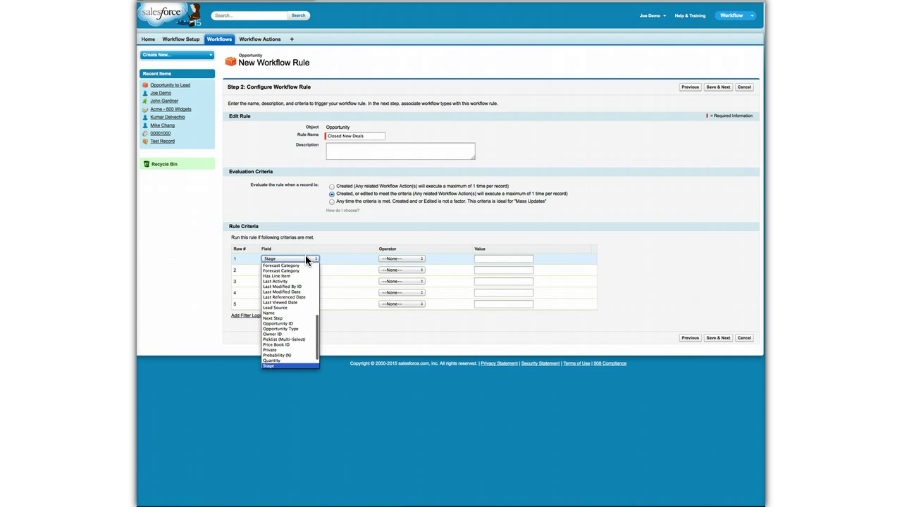
key(Return)
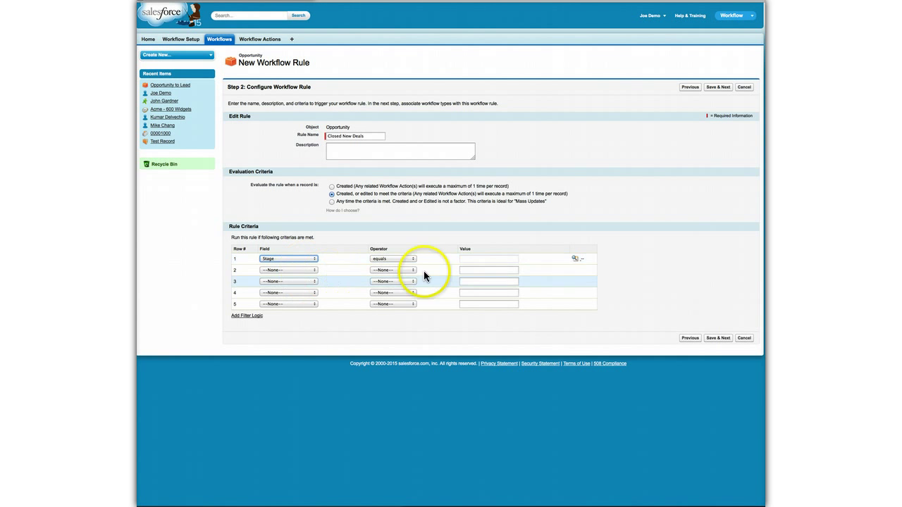
click(575, 260)
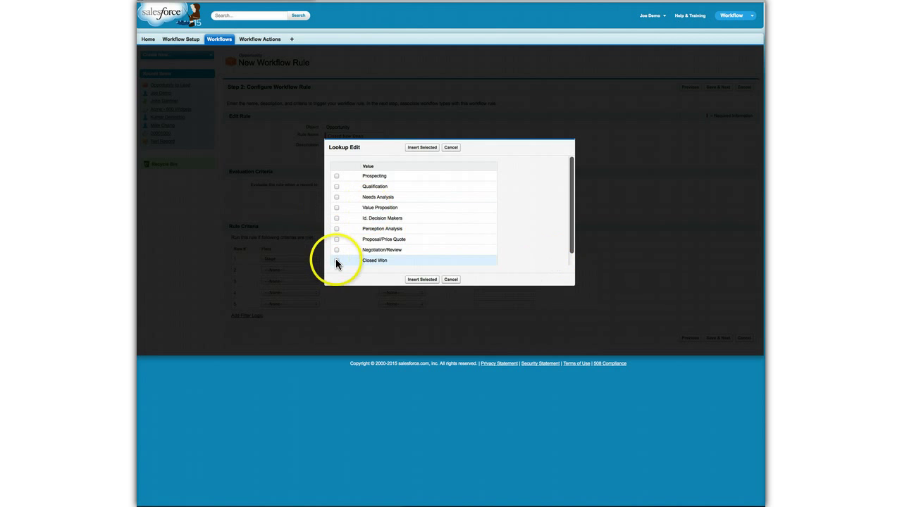
click(336, 261)
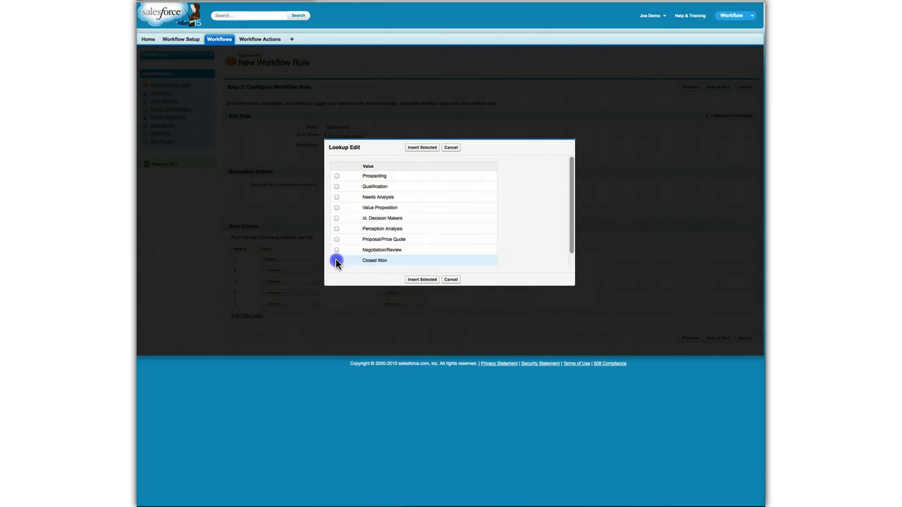
scroll(457, 219, down, 1)
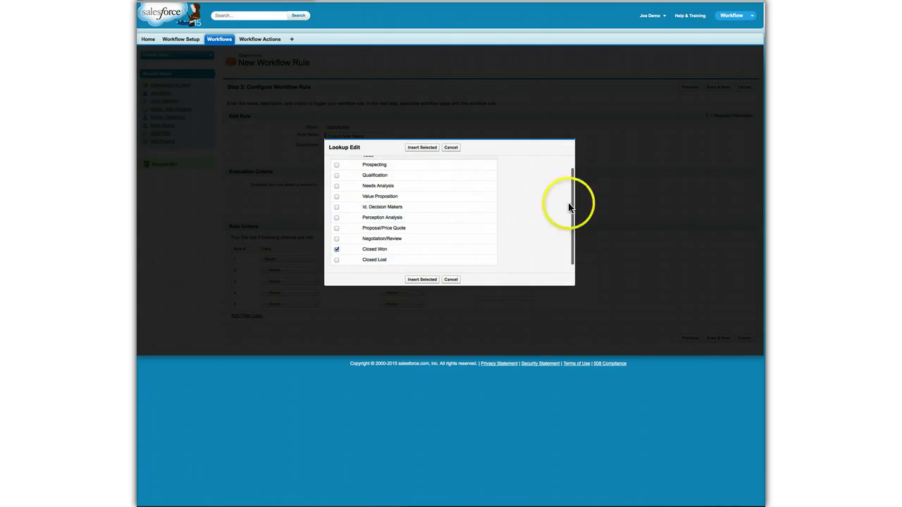
mouse_move(570, 232)
mouse_down()
mouse_move(569, 207)
mouse_move(570, 247)
mouse_up()
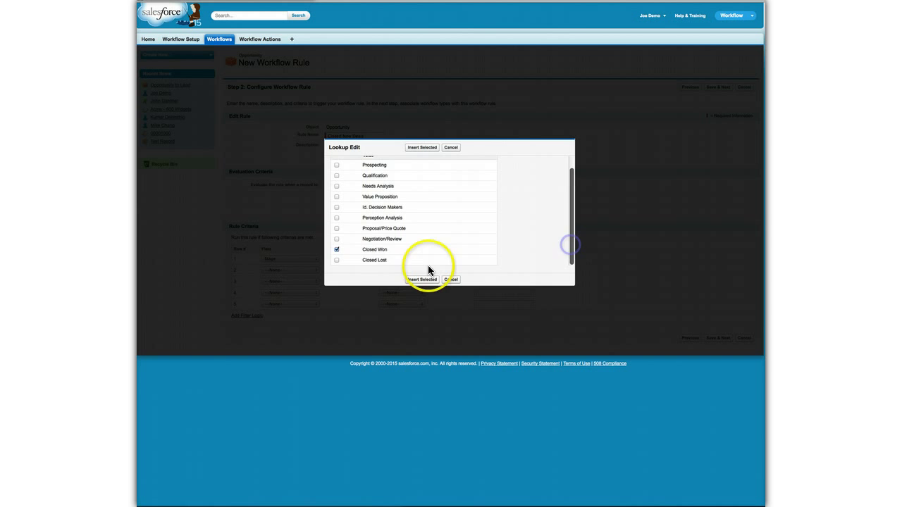
click(417, 280)
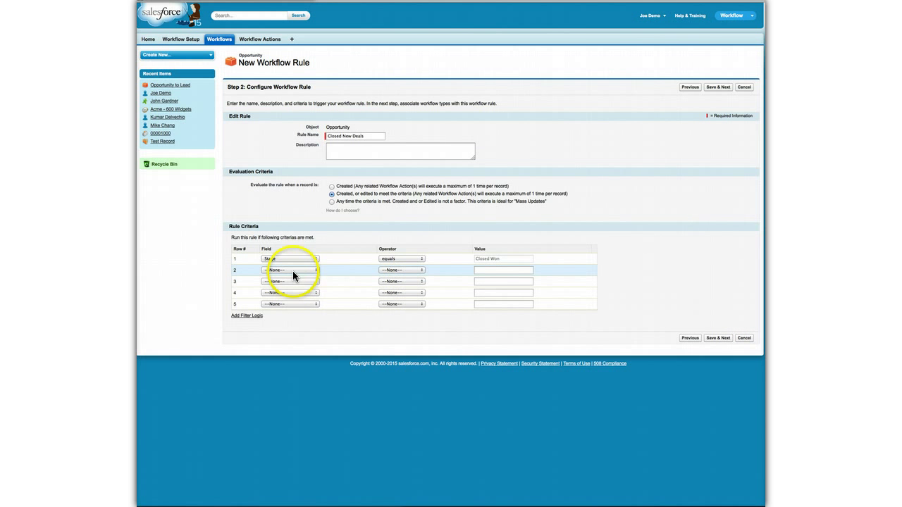
Step: Set the second rule criterion to Opportunity Type equals New Business, and save the rule to continue to its workflow actions
click(293, 270)
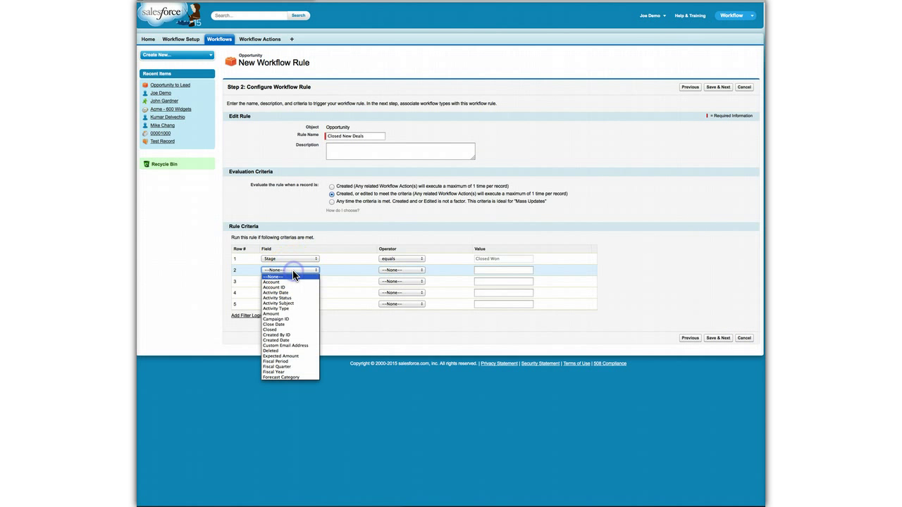
scroll(286, 313, down, 7)
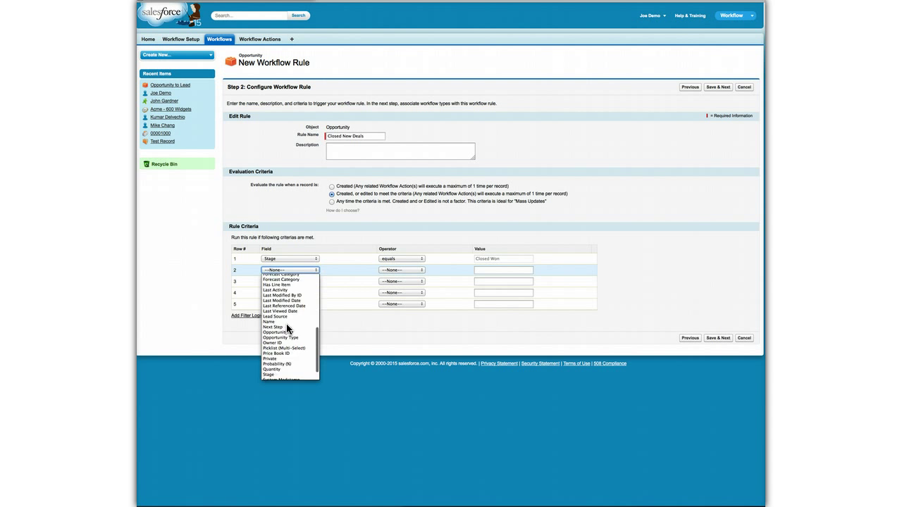
scroll(286, 323, down, 1)
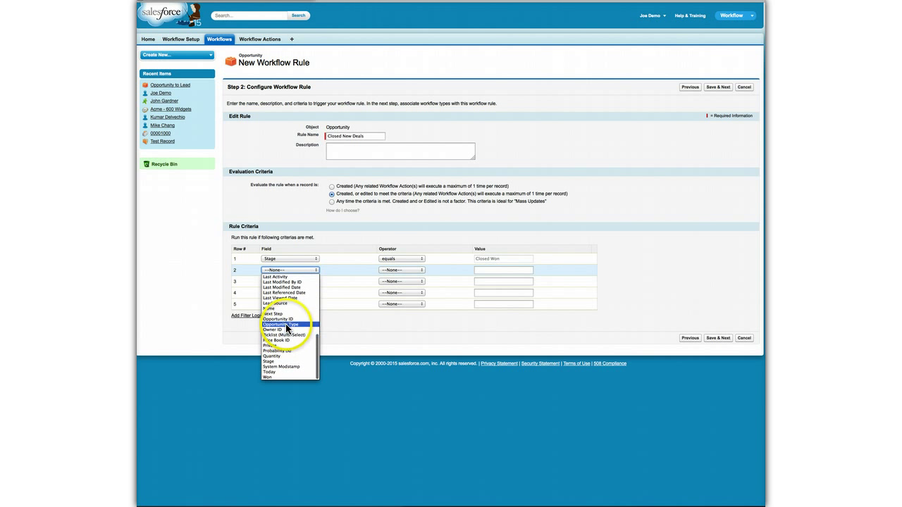
click(288, 326)
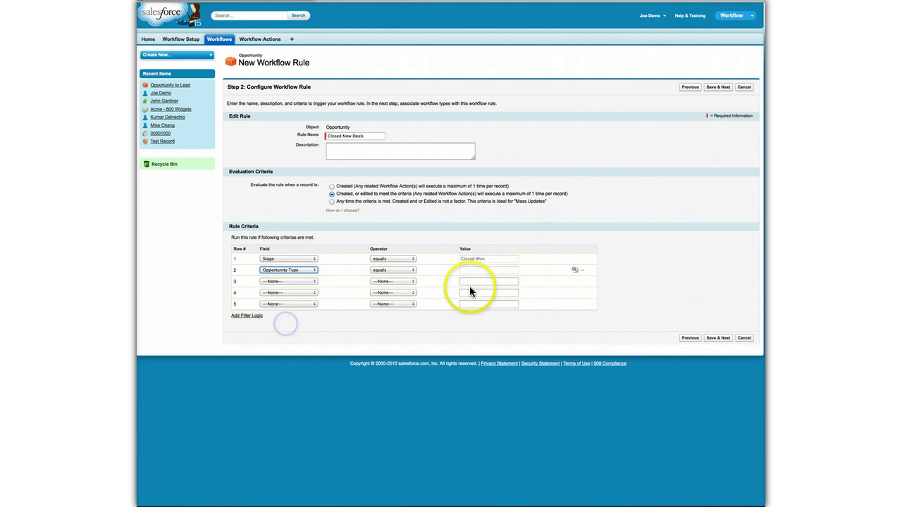
click(574, 271)
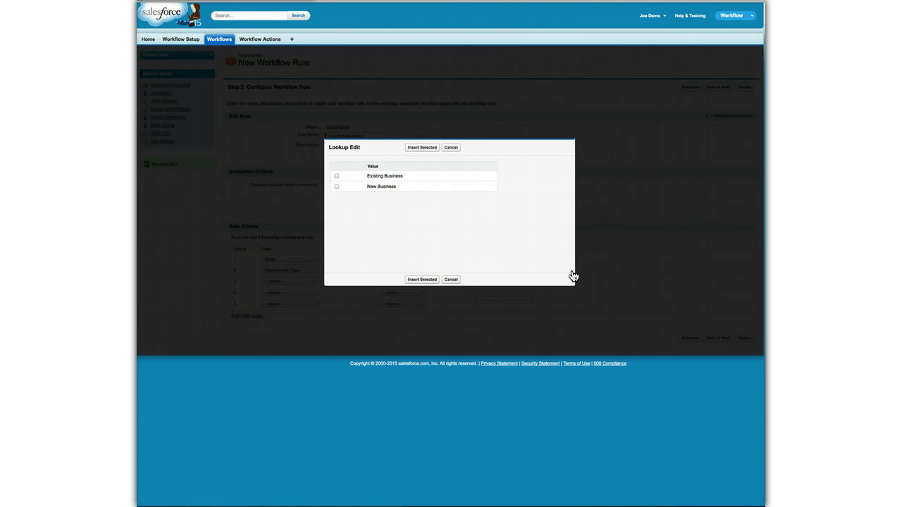
click(336, 186)
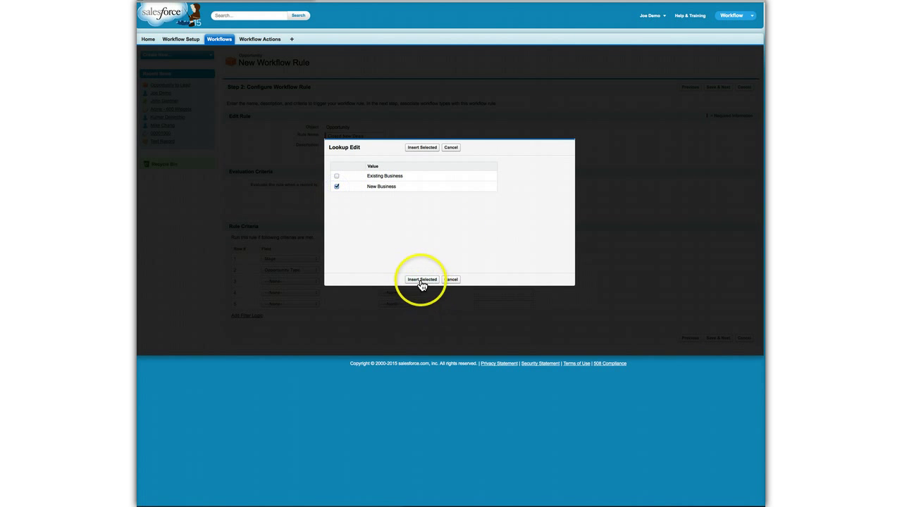
click(421, 280)
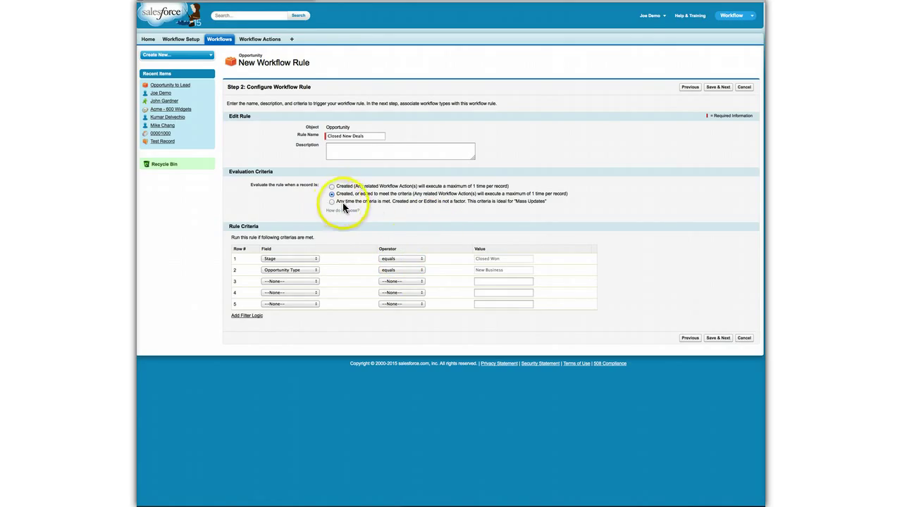
click(718, 339)
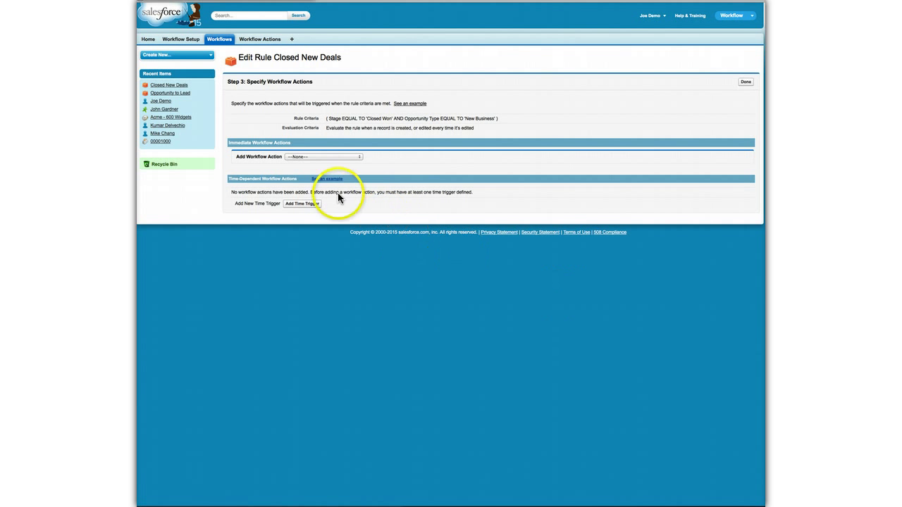
Step: Add a new email alert action named Notify Operations of New Deal that uses the Product Line Item Sample email template
click(349, 157)
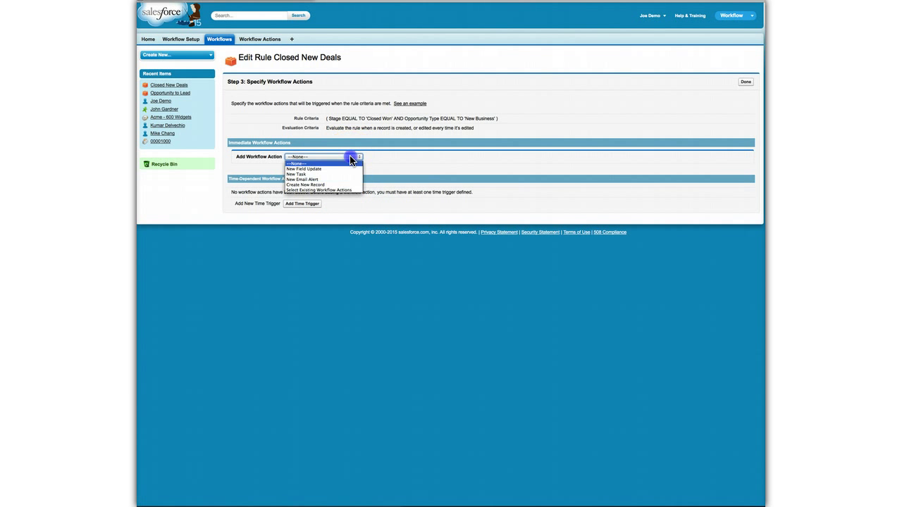
click(341, 179)
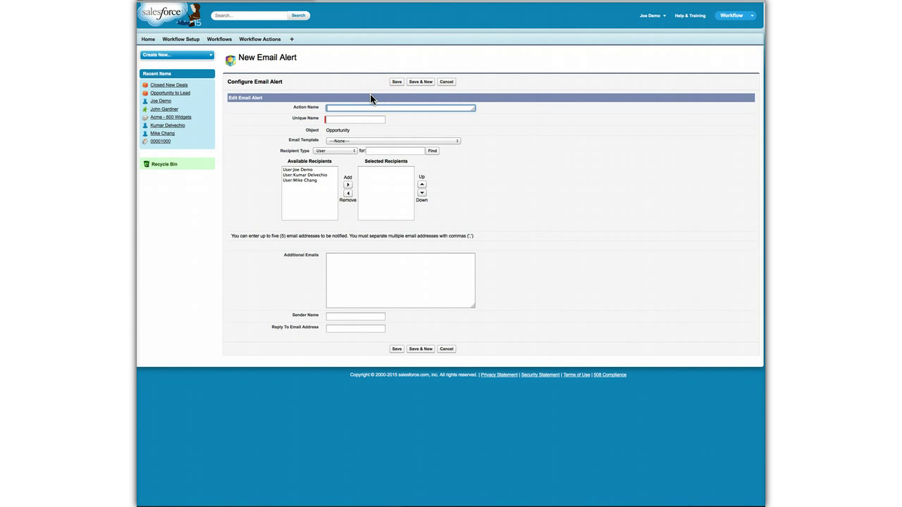
text(Notify Operations of New Deal)
click(449, 116)
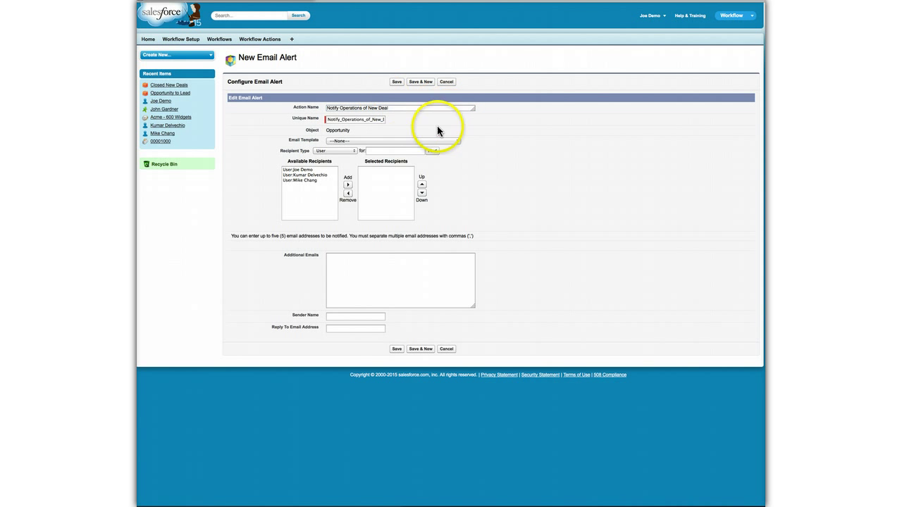
click(357, 141)
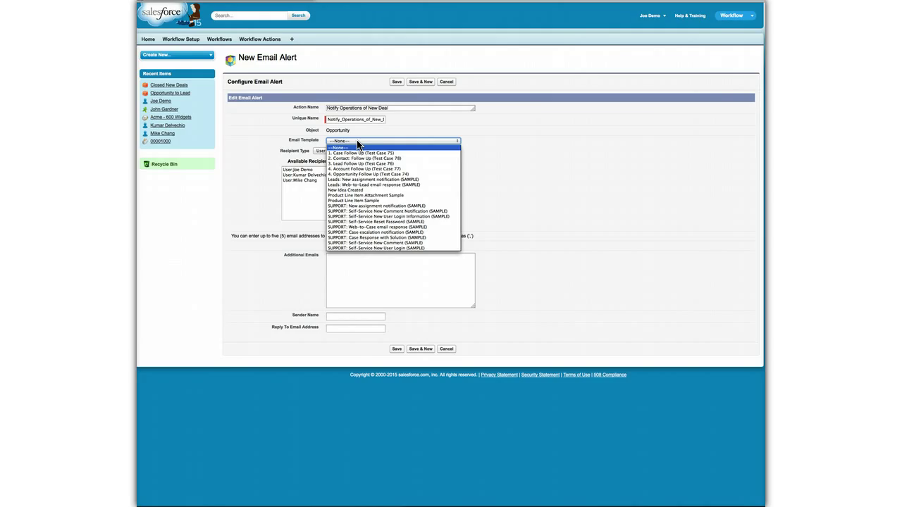
click(364, 201)
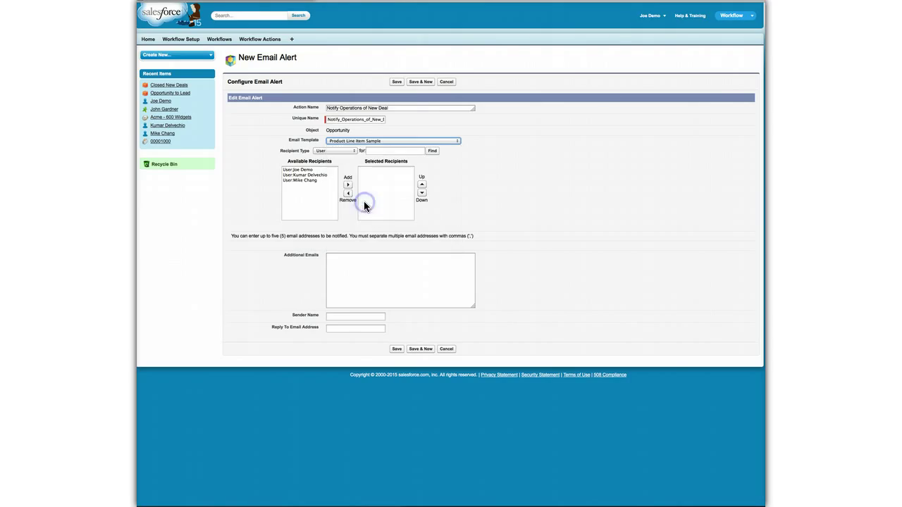
click(342, 151)
click(344, 152)
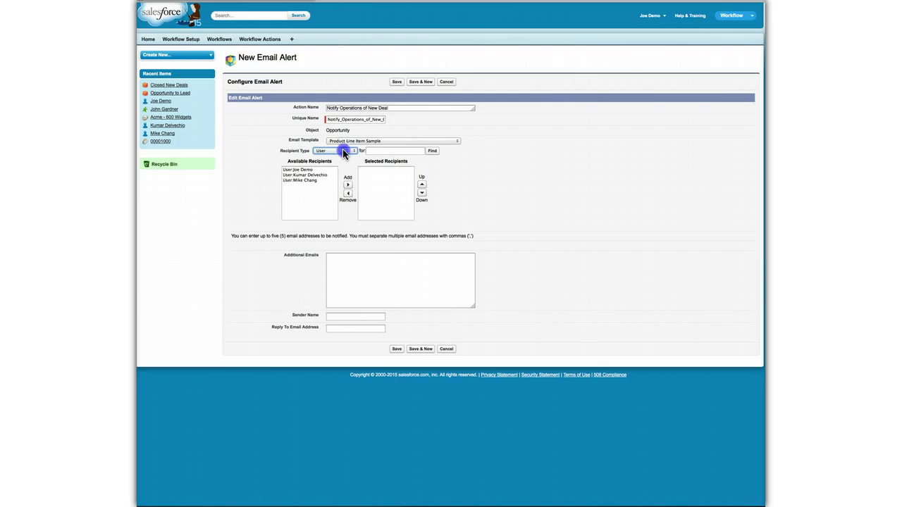
click(343, 151)
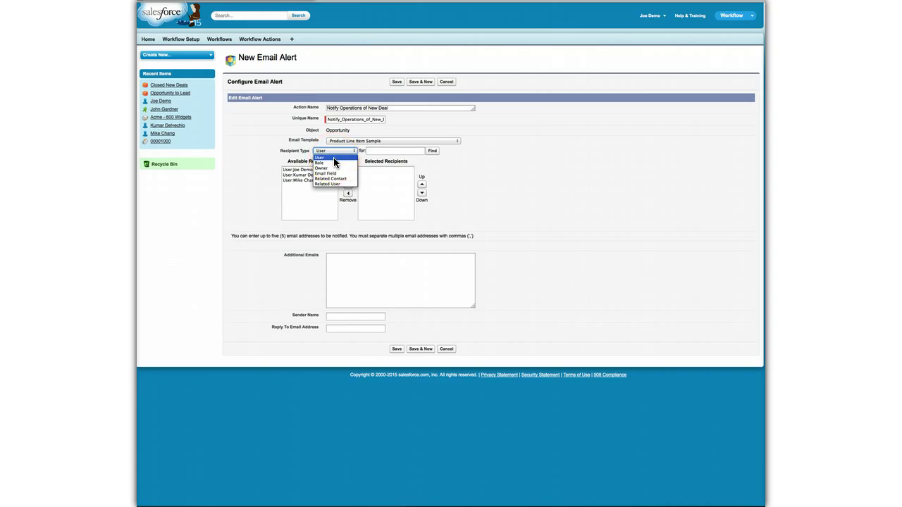
click(333, 157)
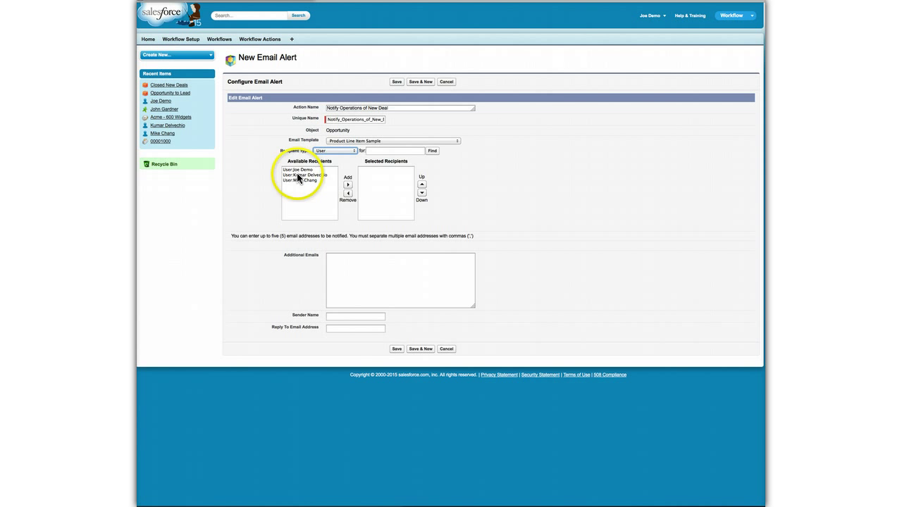
click(348, 151)
click(348, 152)
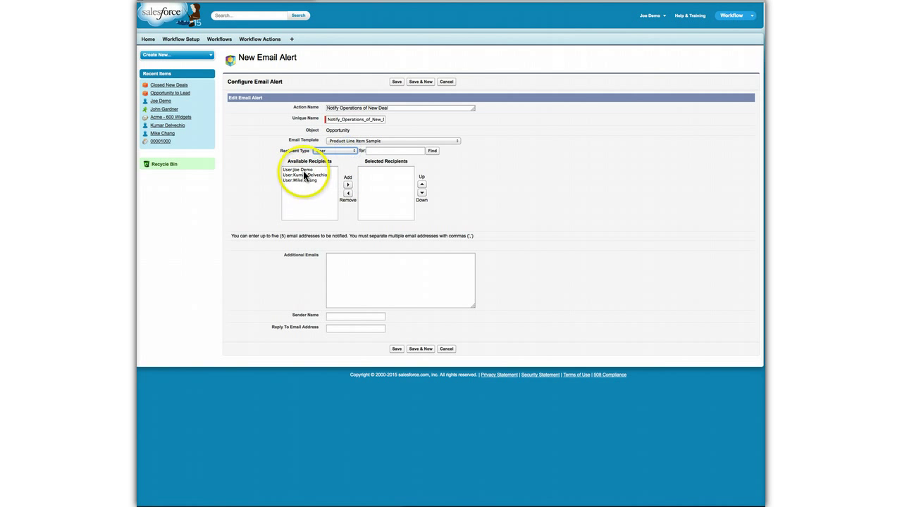
Step: Add the Customer Service, Operations and Project Management roles as recipients of the email alert
click(348, 151)
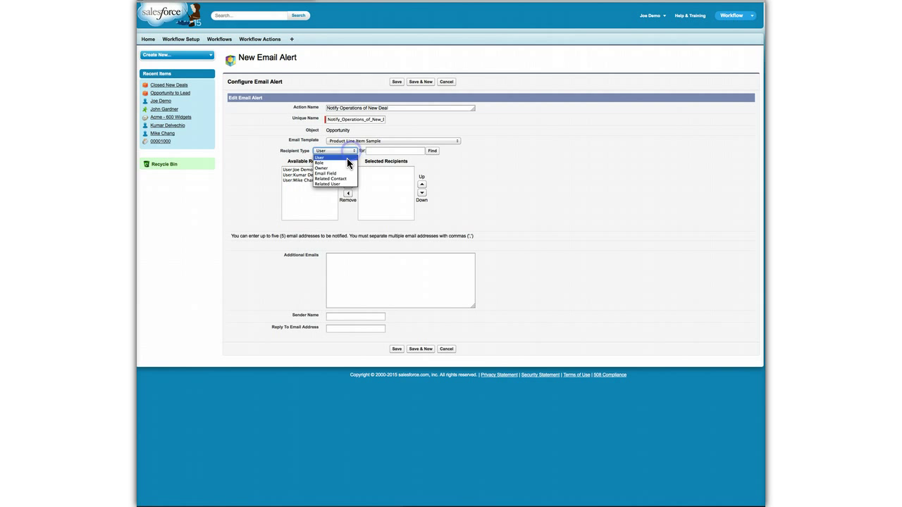
click(348, 163)
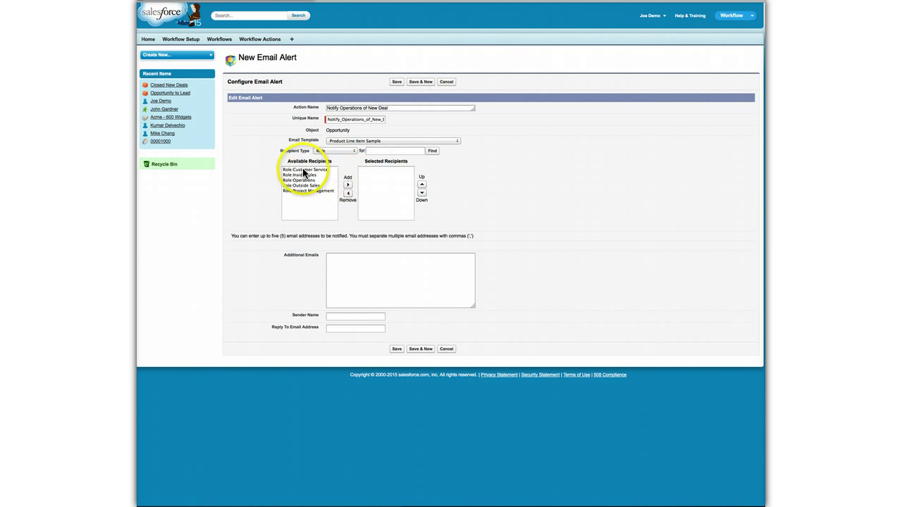
click(304, 170)
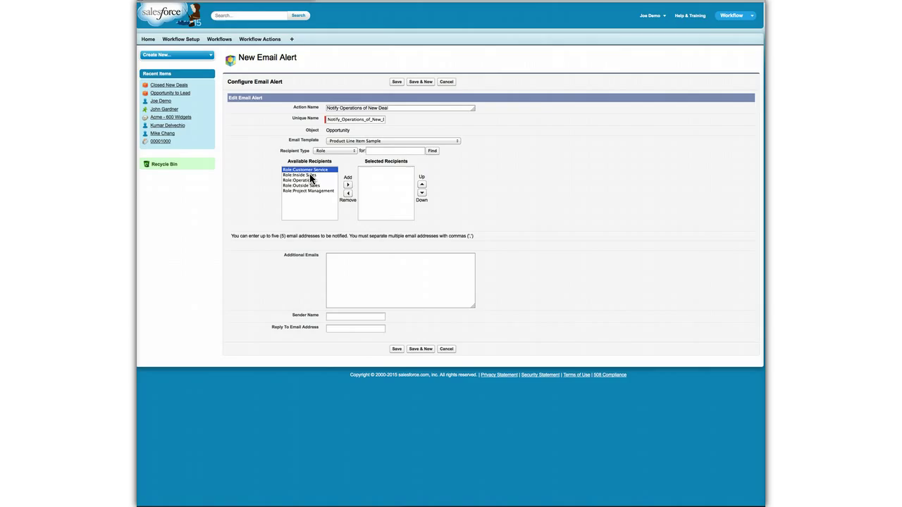
ctrl+click(310, 180)
ctrl+click(316, 191)
click(348, 186)
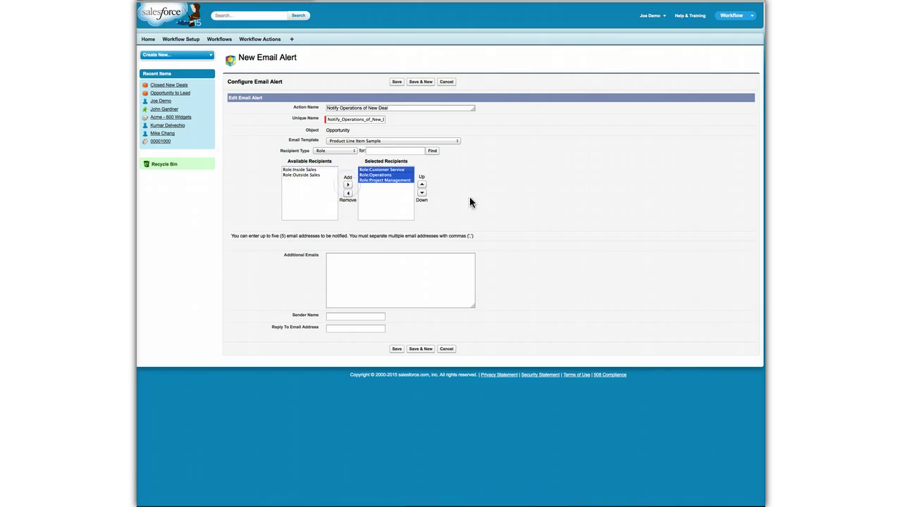
click(515, 191)
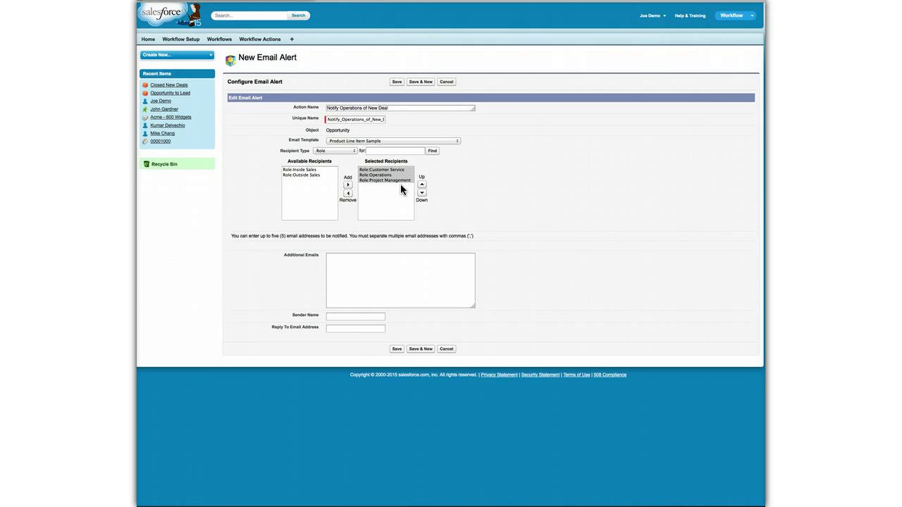
click(538, 176)
Step: Add the Custom Email Address email field to the alert's selected recipients
click(335, 151)
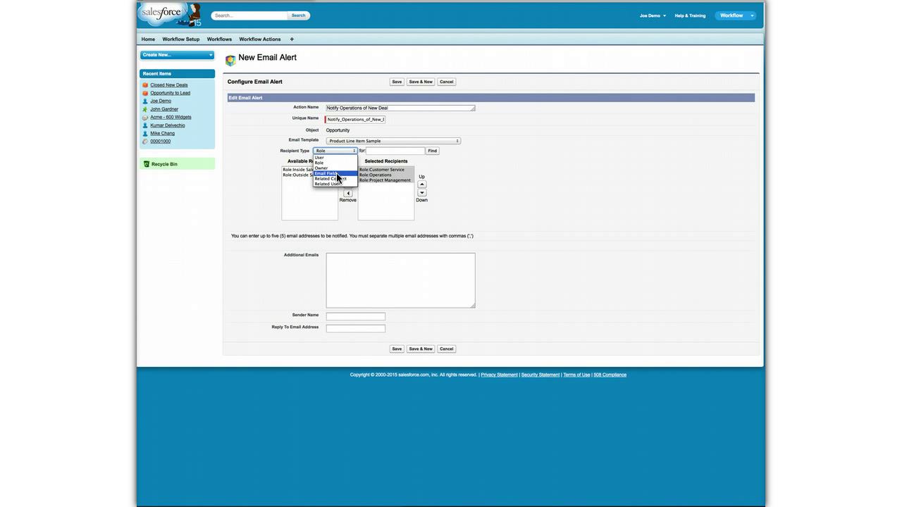
click(338, 176)
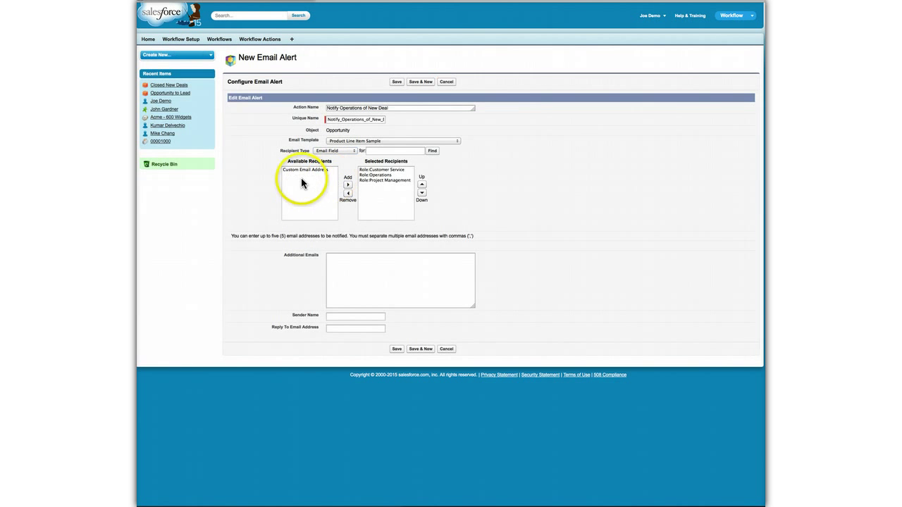
click(291, 170)
click(346, 185)
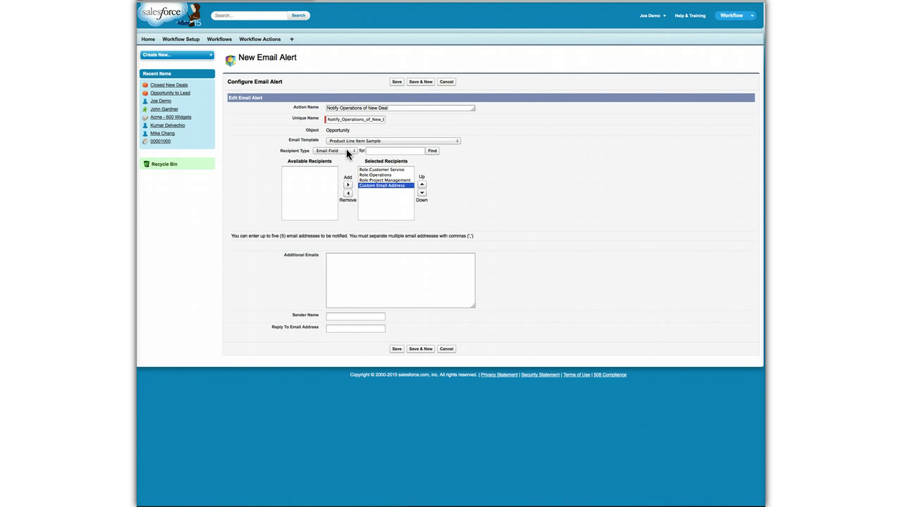
Step: Add the Owner ID related user to the alert's selected recipients
click(336, 151)
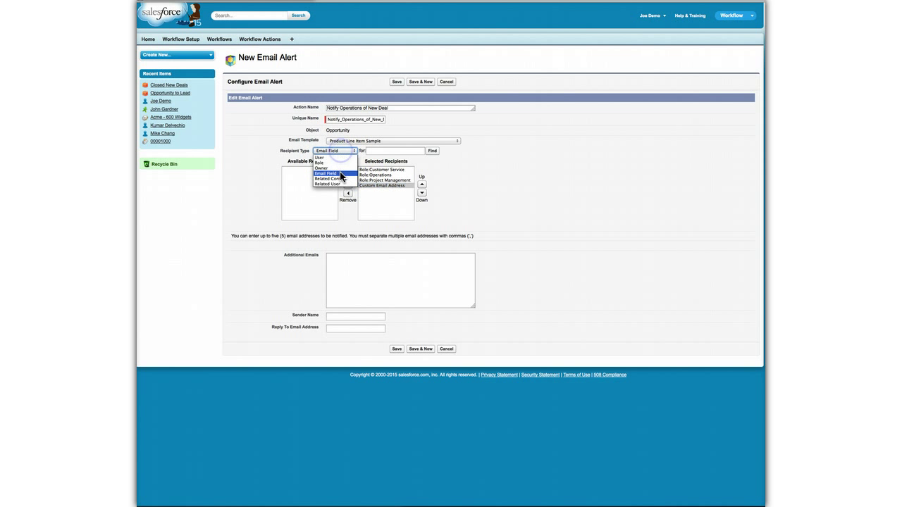
click(343, 181)
click(342, 185)
click(342, 184)
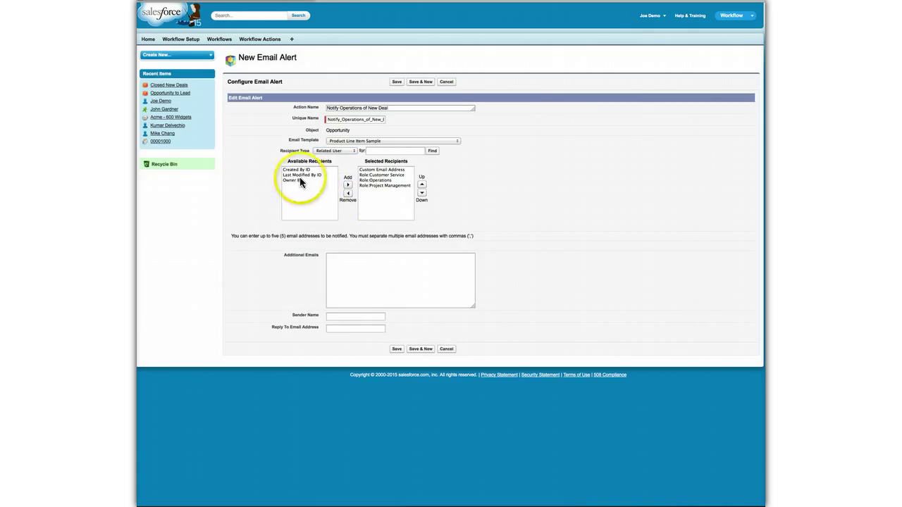
click(292, 181)
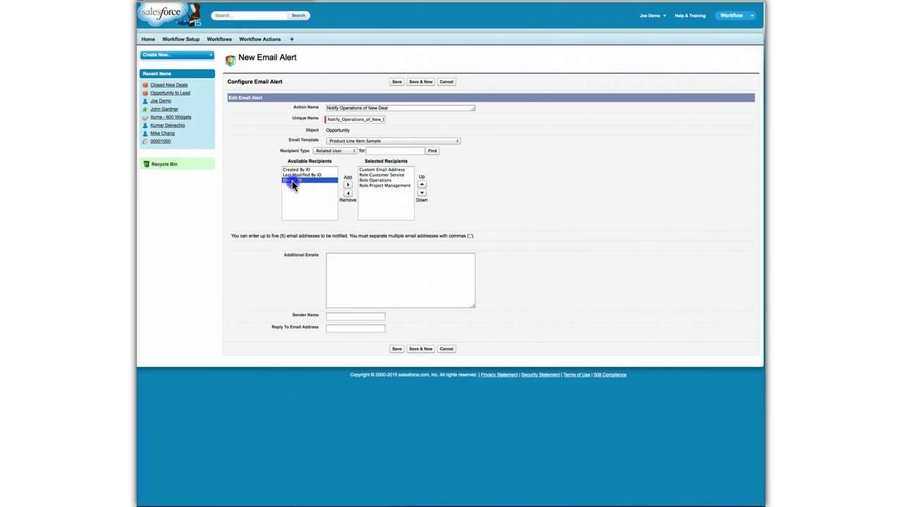
click(347, 184)
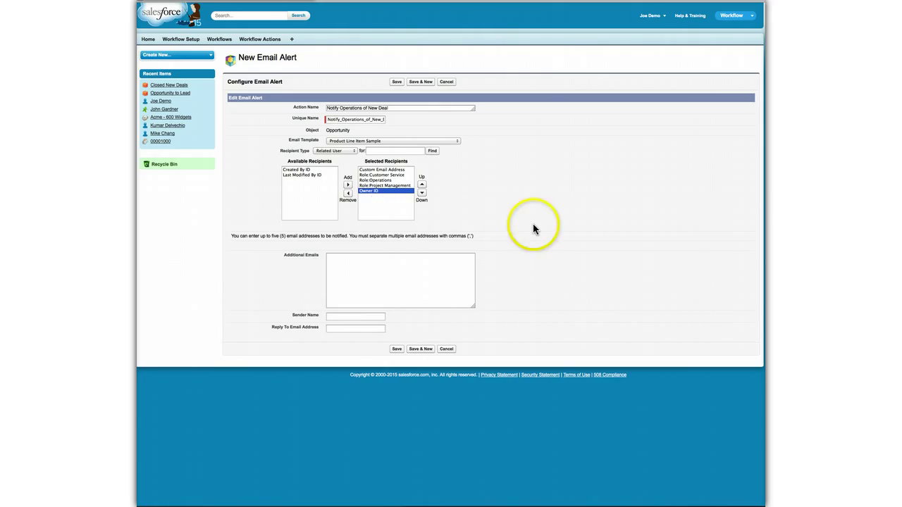
click(401, 272)
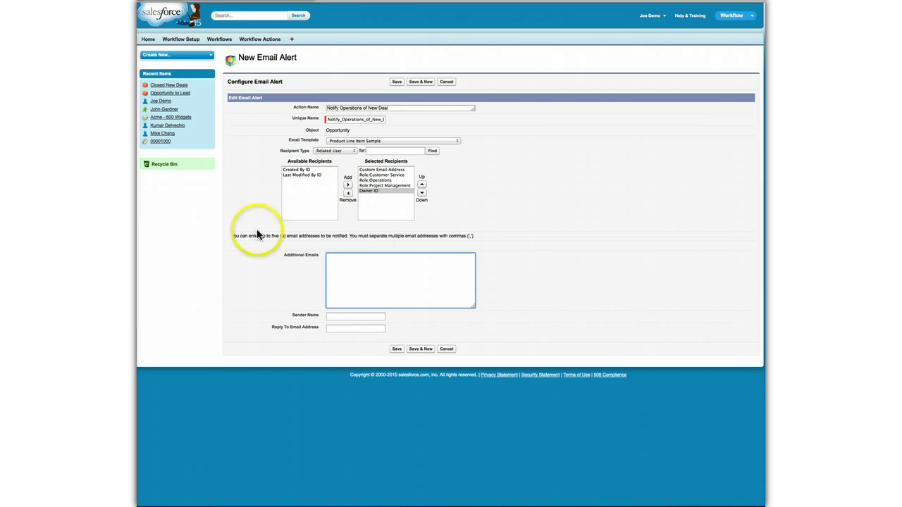
drag(232, 236, 369, 243)
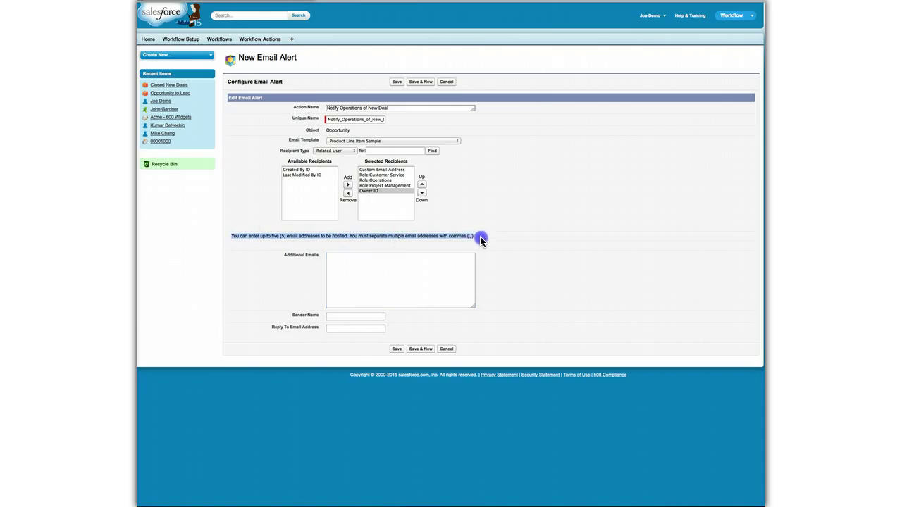
click(403, 289)
Step: Set the email alert's sender name to Sales Team and try to save the alert
click(357, 318)
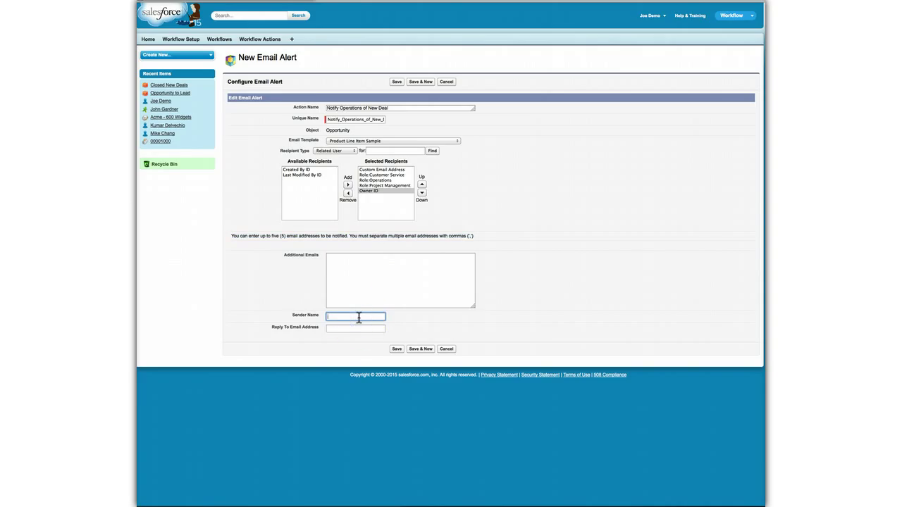
text(Sales Team)
click(446, 318)
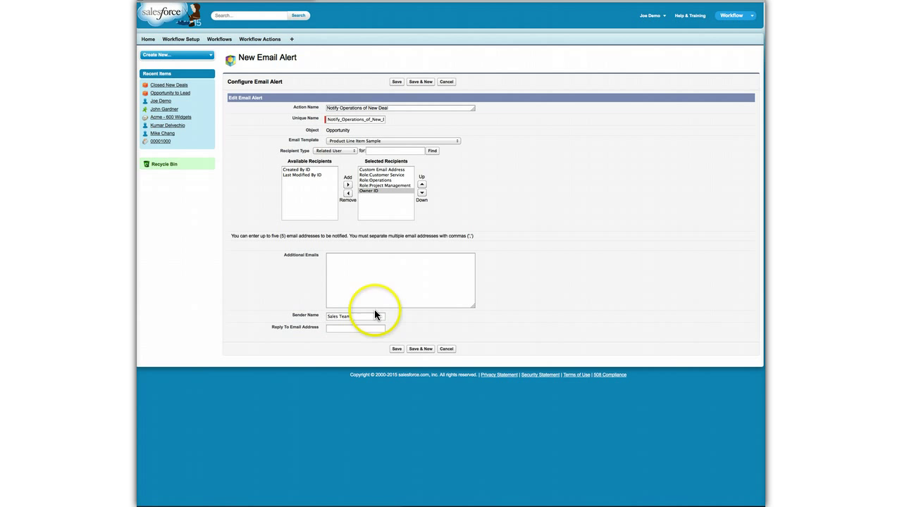
click(397, 349)
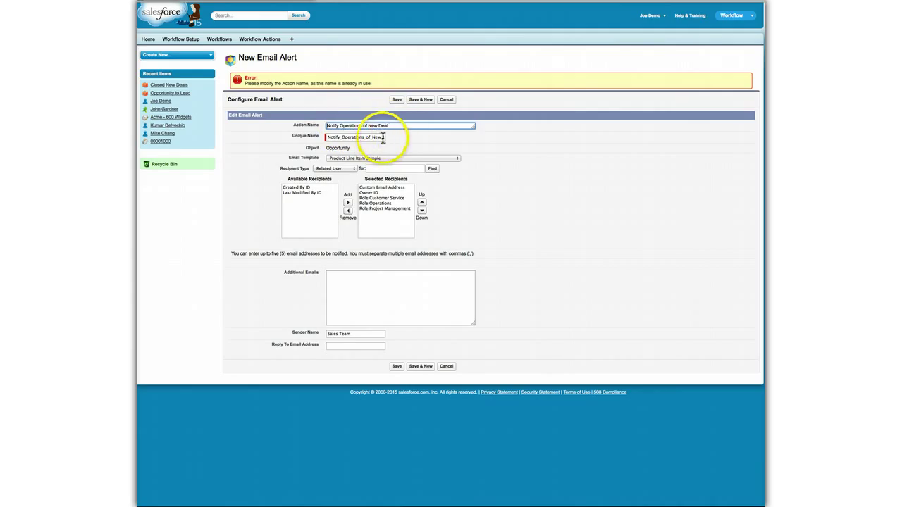
Step: Append 2 to the email alert's unique name and save the alert
click(383, 138)
key(End)
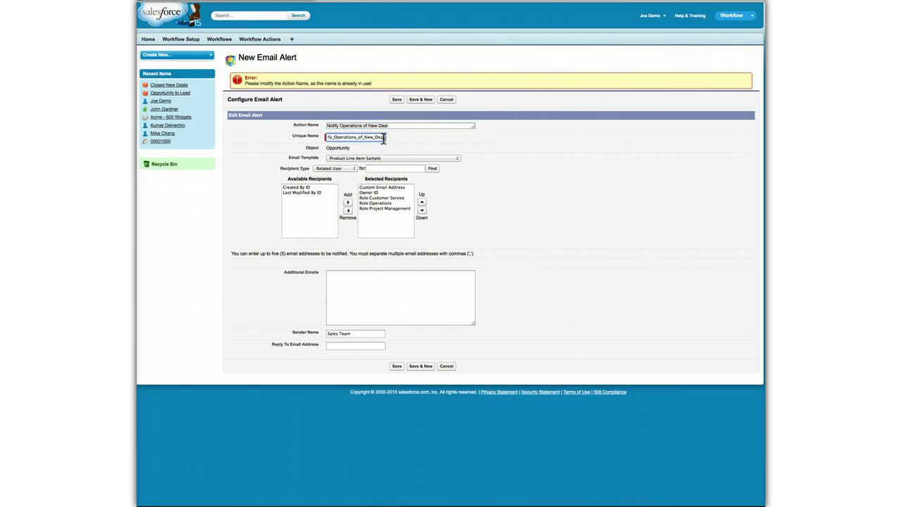
text(2)
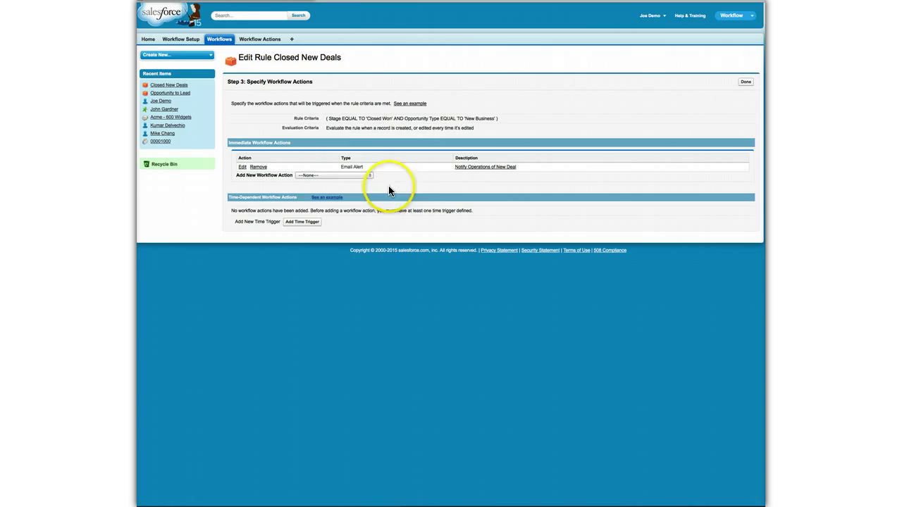
Step: Add a new task action to the rule and assign it to the second user in the list of available users
click(366, 175)
click(365, 175)
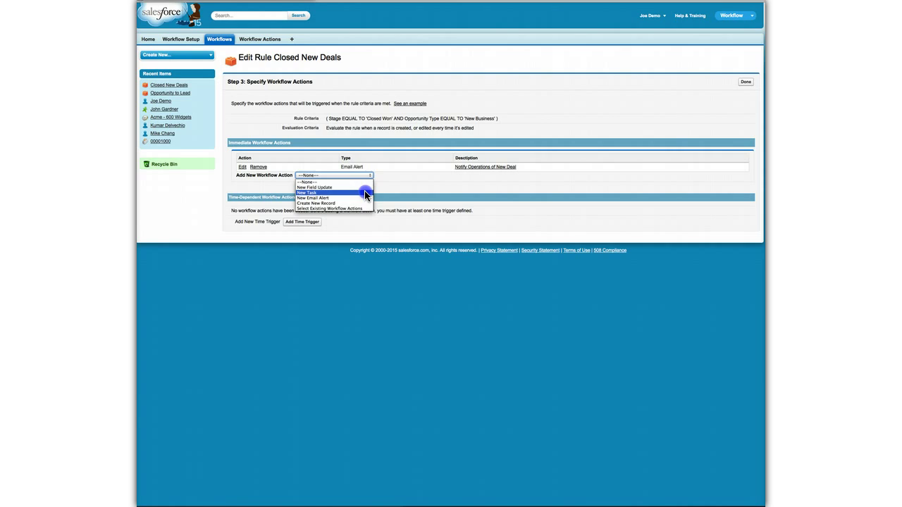
click(365, 193)
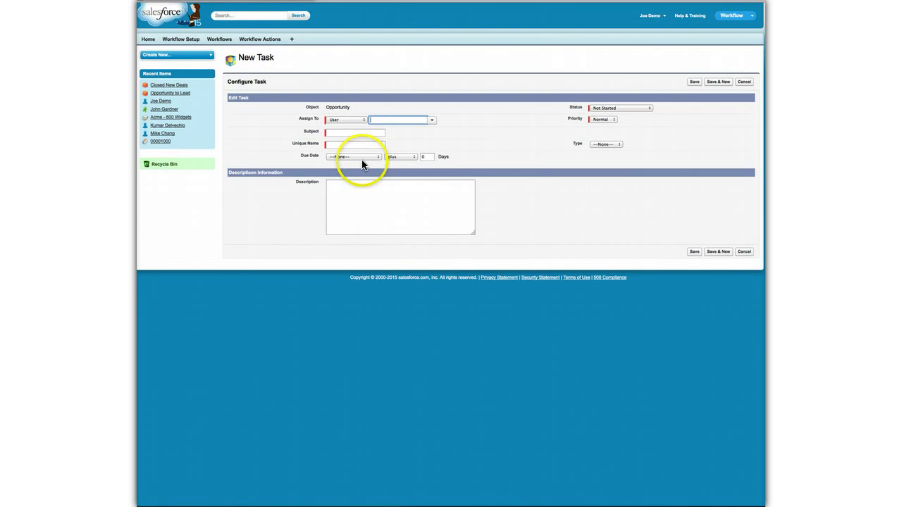
click(347, 119)
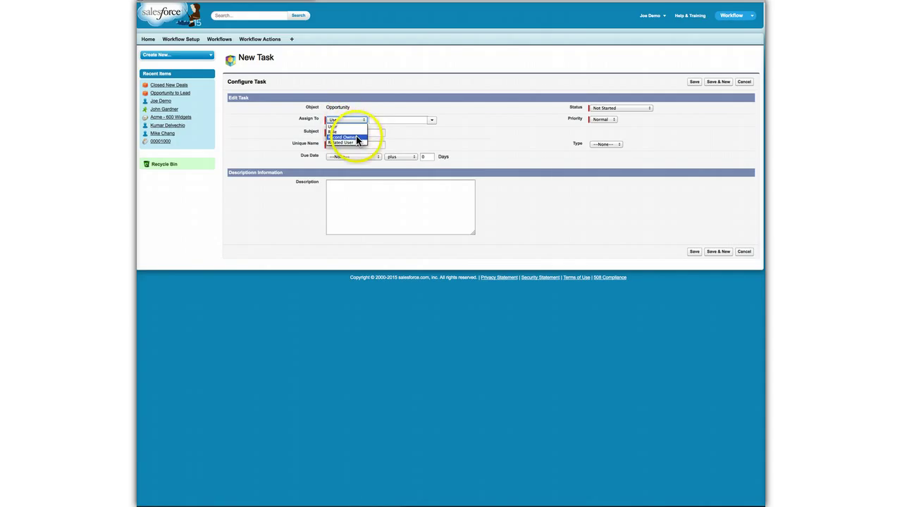
click(349, 123)
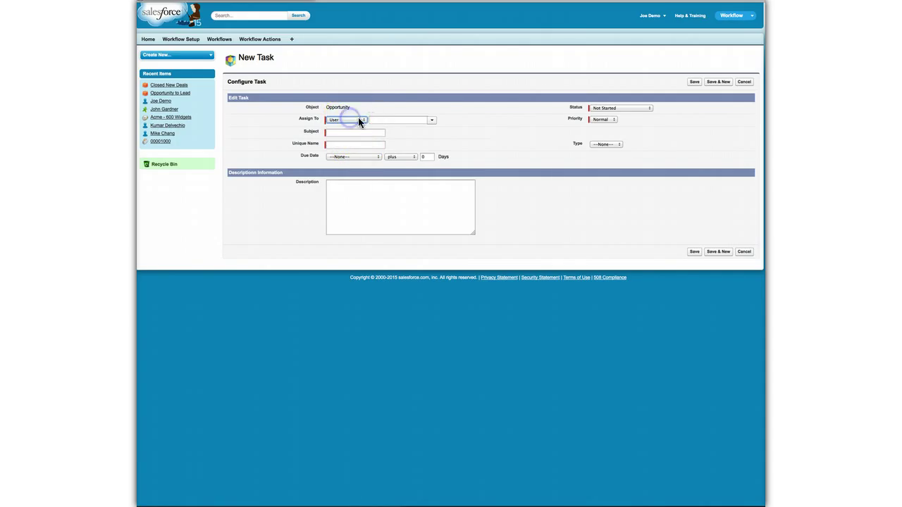
click(431, 123)
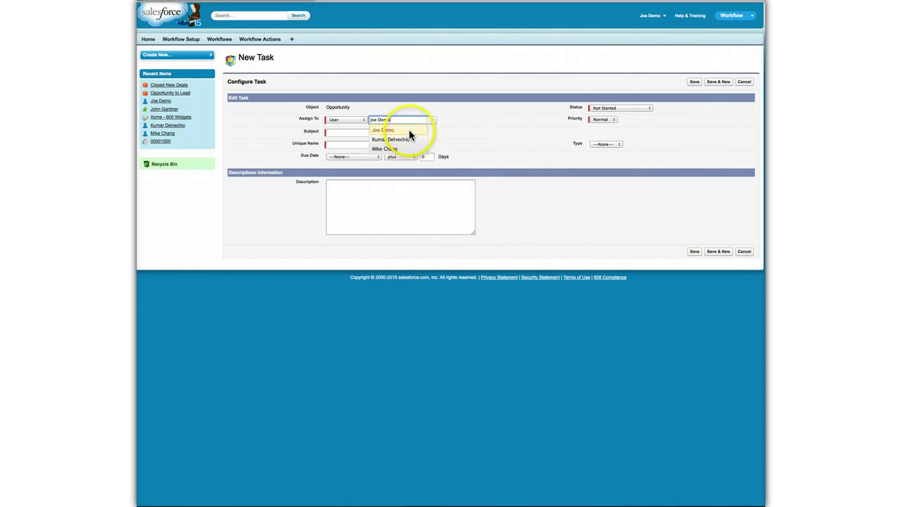
click(408, 138)
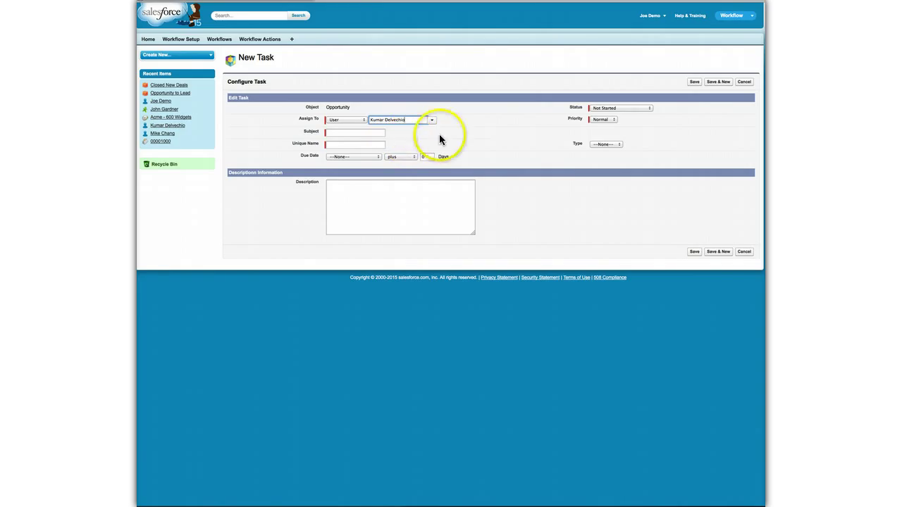
Step: Set the task's subject to Setup Portal Access for New Customer and have its unique name filled in from it
click(331, 132)
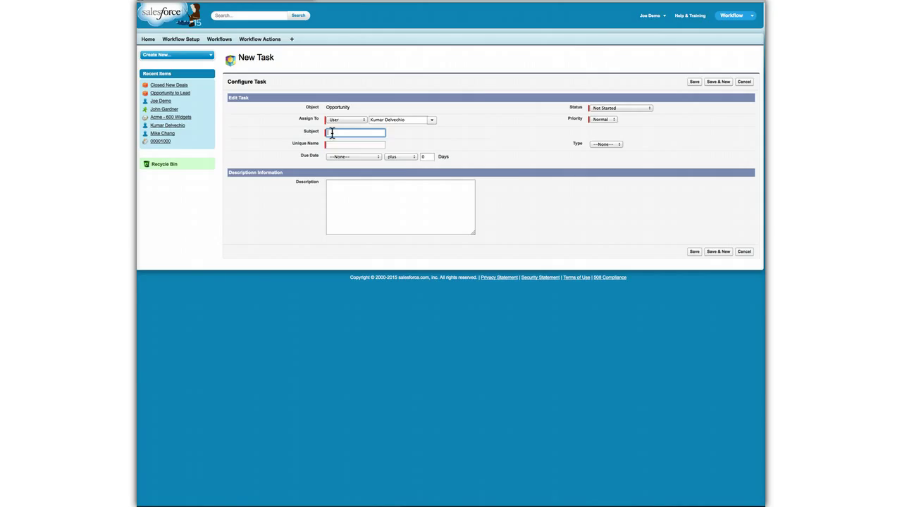
text(Setup)
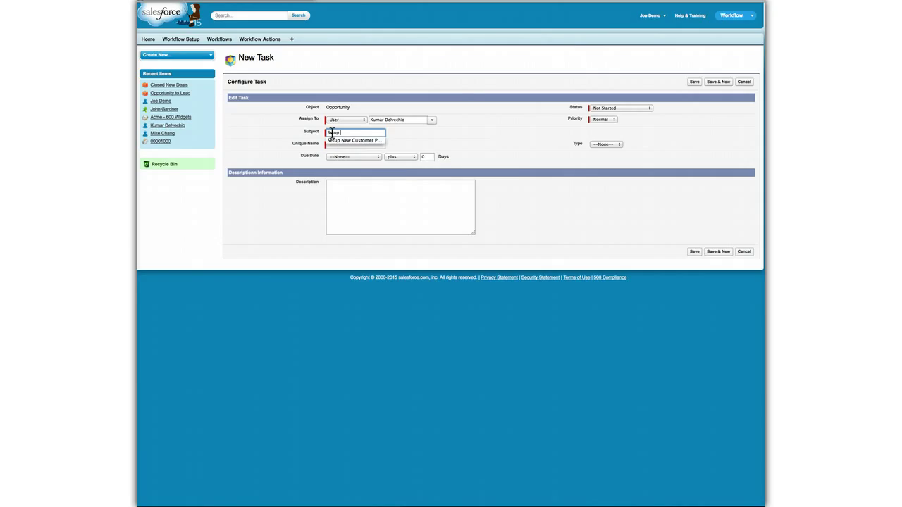
text( Portal Access for N)
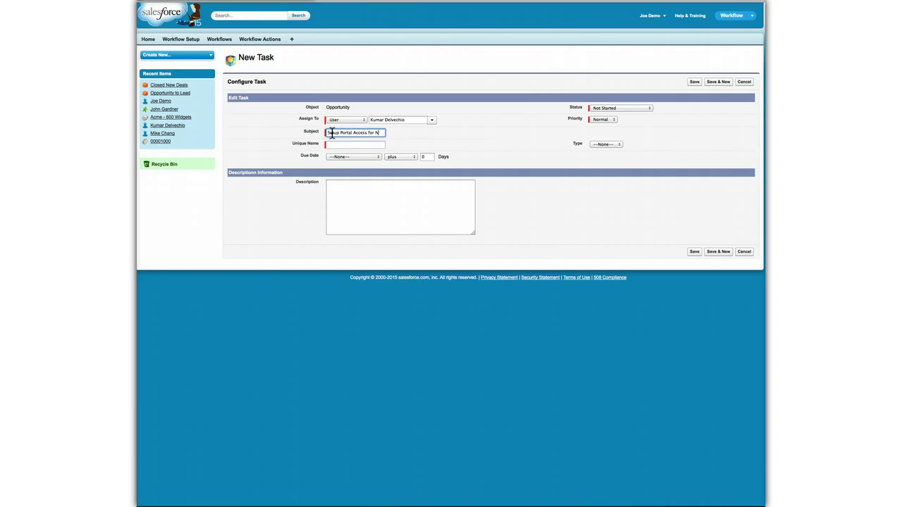
text(ew CUsomer)
click(373, 133)
text(ustomer)
click(407, 121)
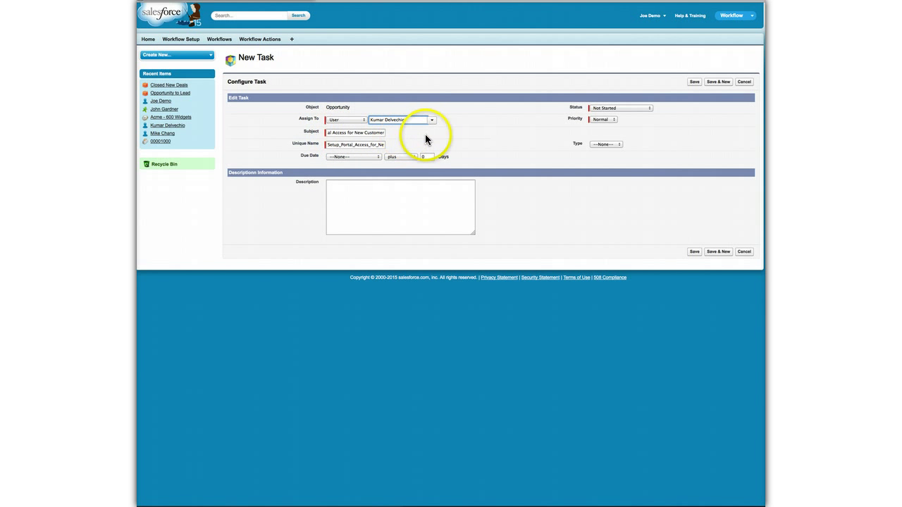
Step: Set the task's due date to Today plus 7 days
click(345, 157)
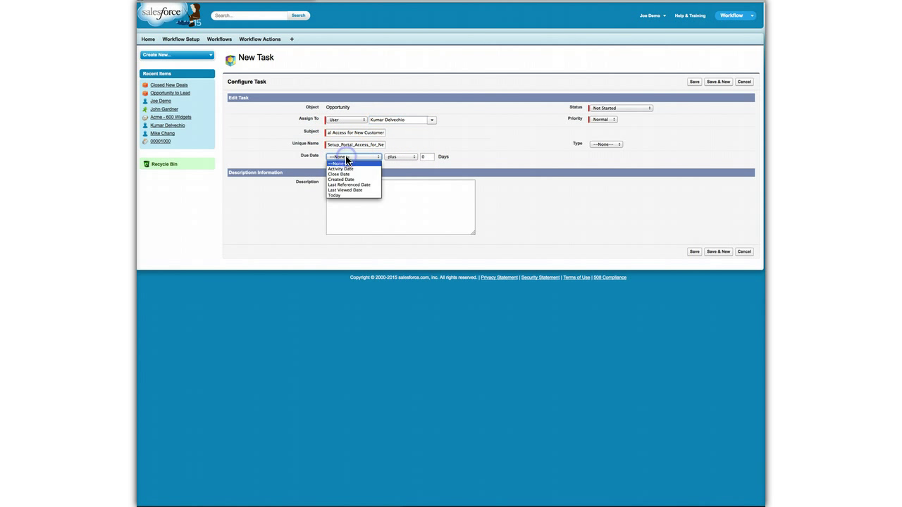
click(359, 196)
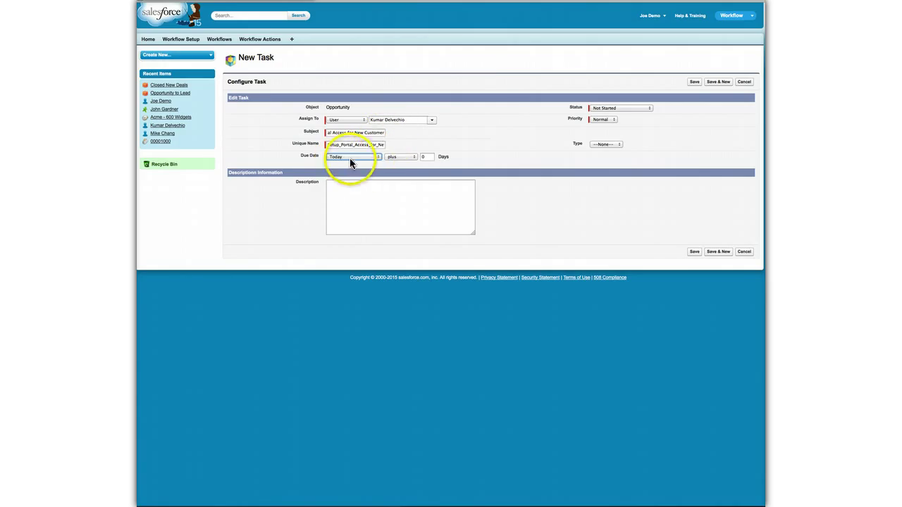
drag(433, 156, 420, 157)
text(7)
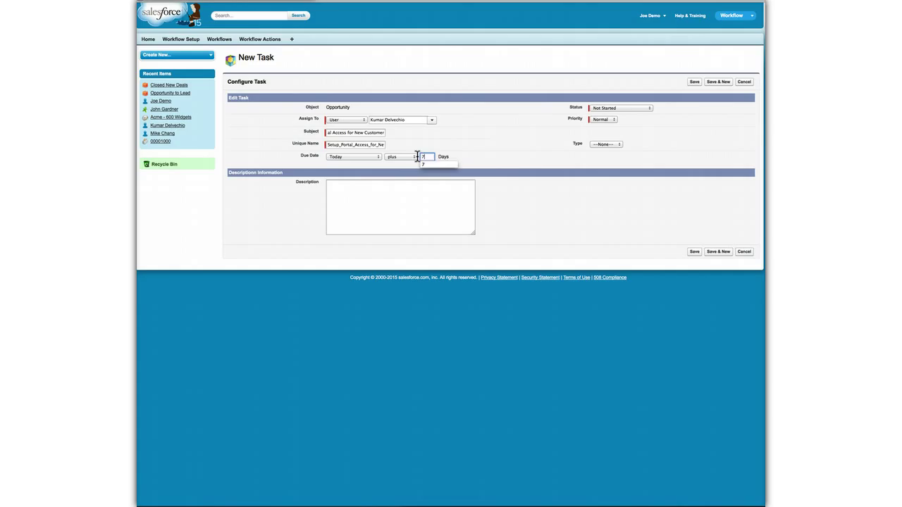
click(523, 137)
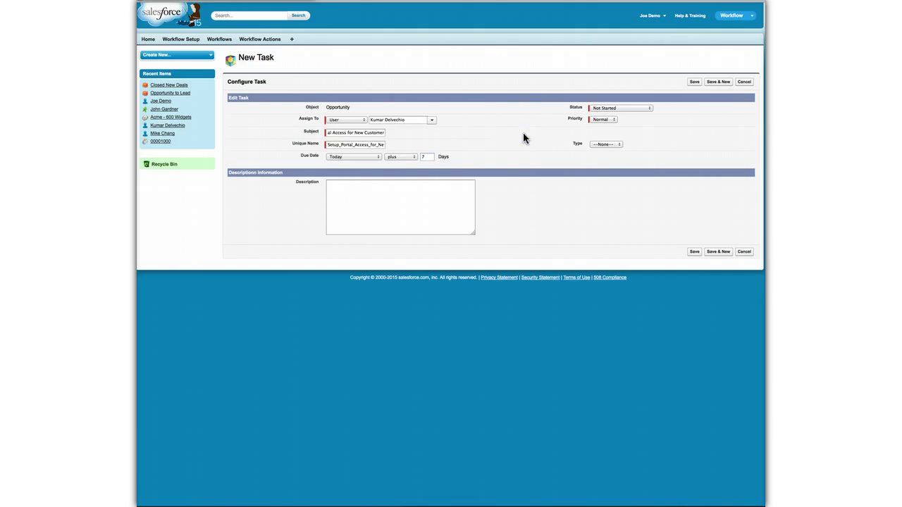
Step: Enter "Set up access." as the task's description
click(378, 202)
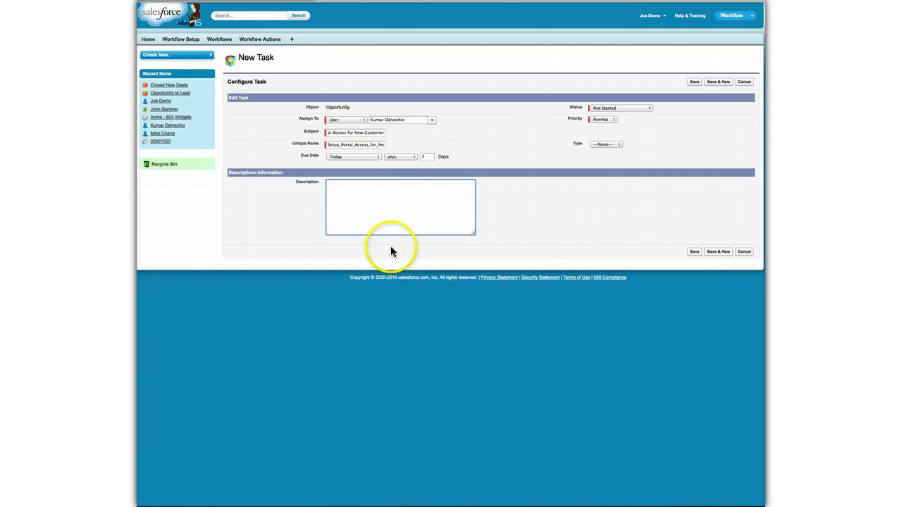
text(Set up )
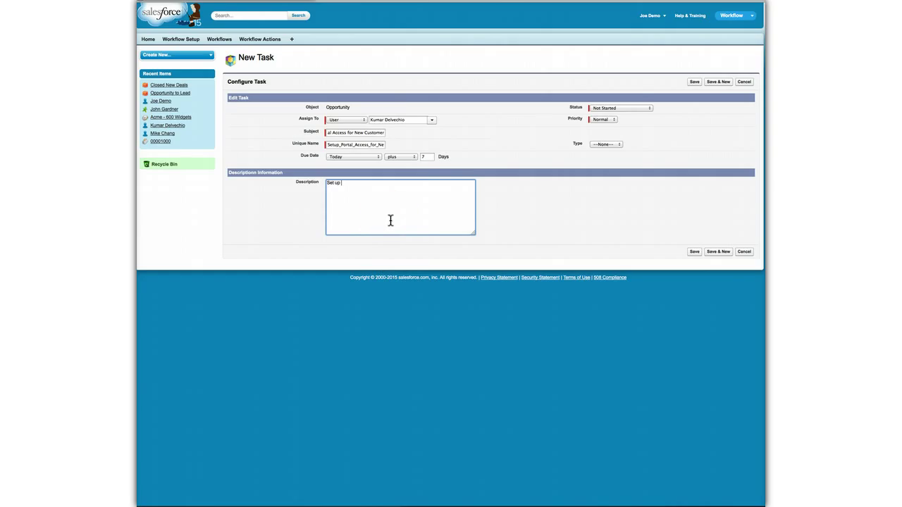
text(access.)
Step: Set the task's status to In Progress and its priority to High
click(621, 107)
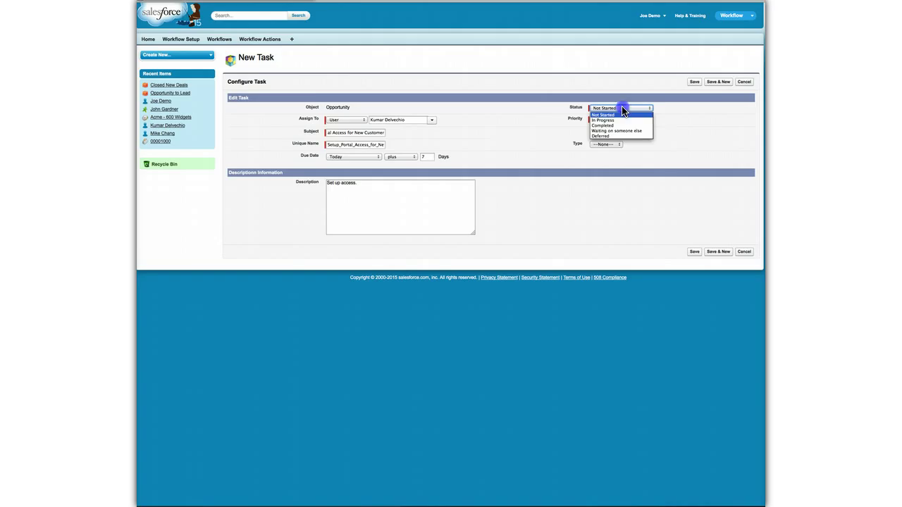
click(613, 120)
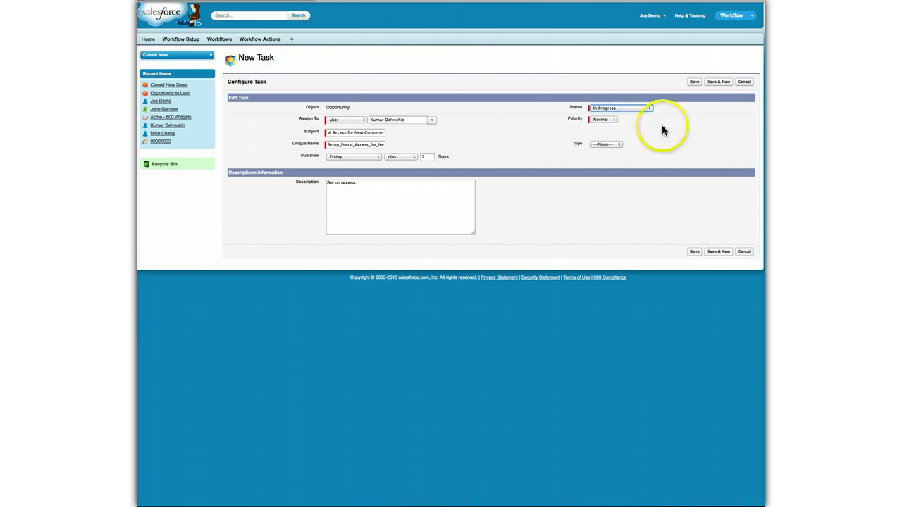
click(604, 120)
click(604, 115)
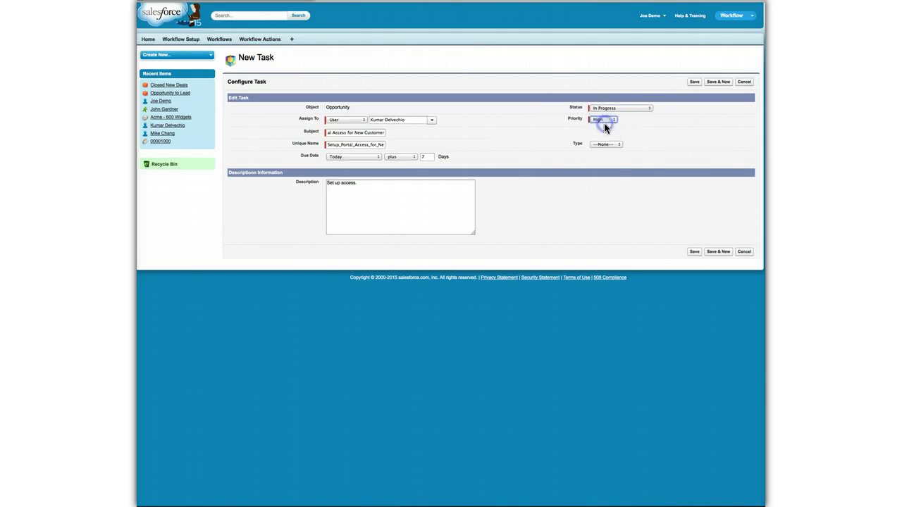
click(615, 144)
Step: Save the task and activate the Closed New Deals workflow rule
click(678, 251)
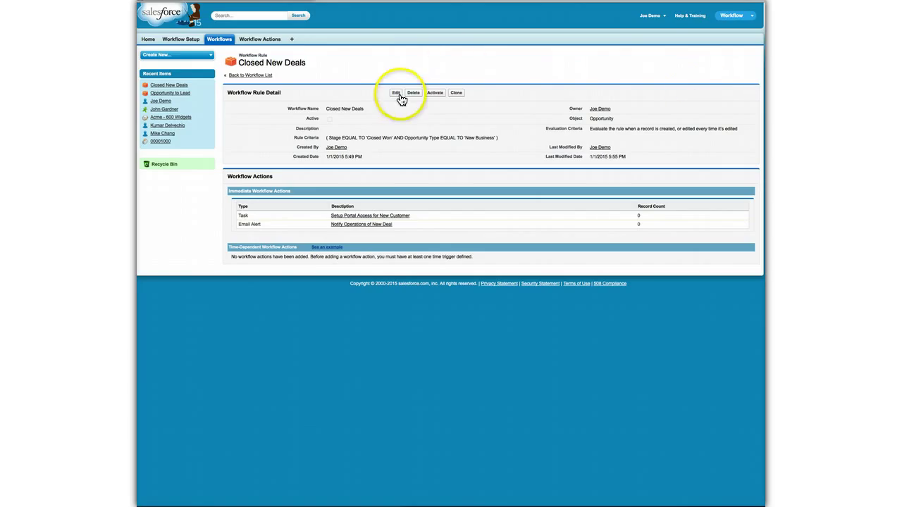
click(435, 93)
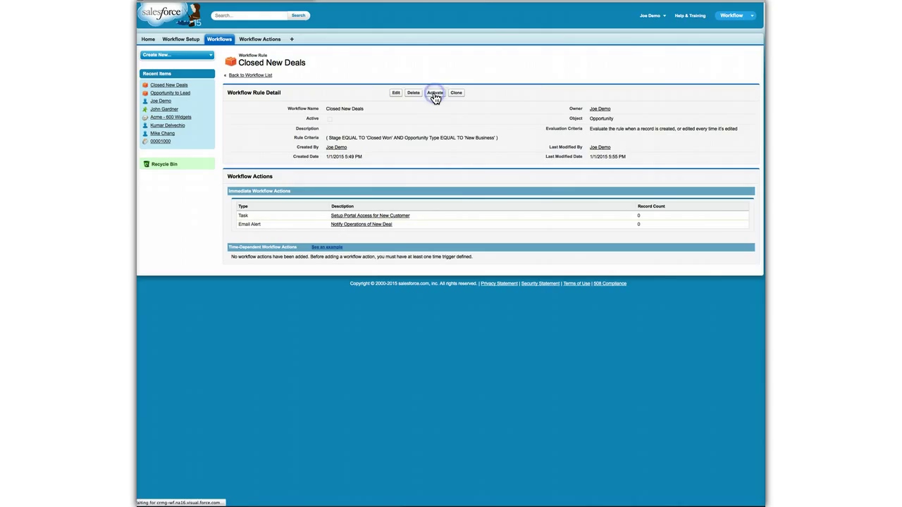